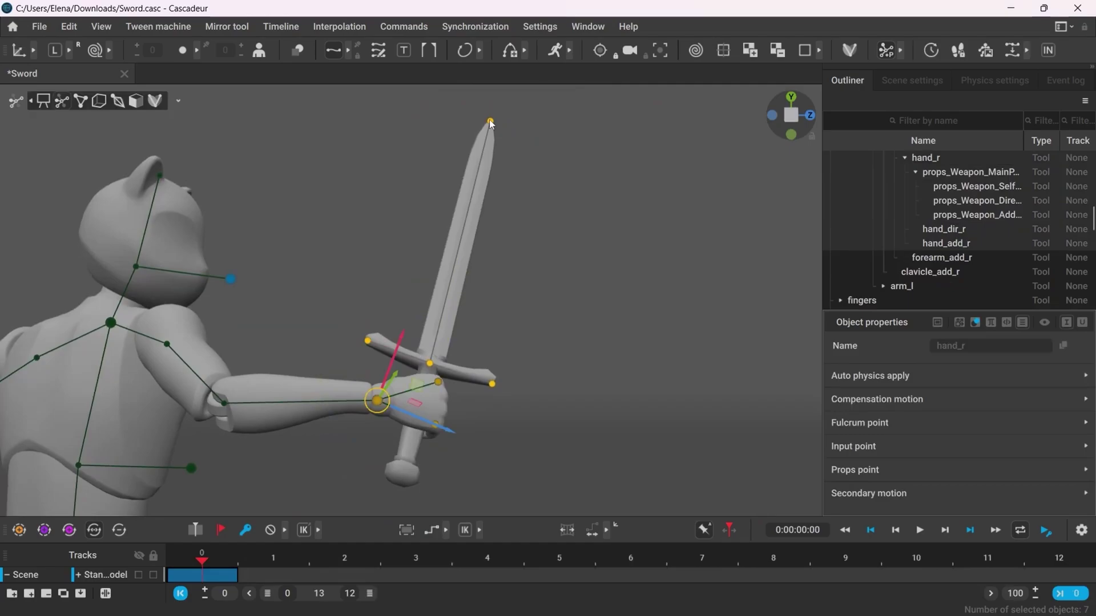
Swing the sword and arm left, split the view into four viewports, and add a floating viewport
drag(488, 119, 402, 189)
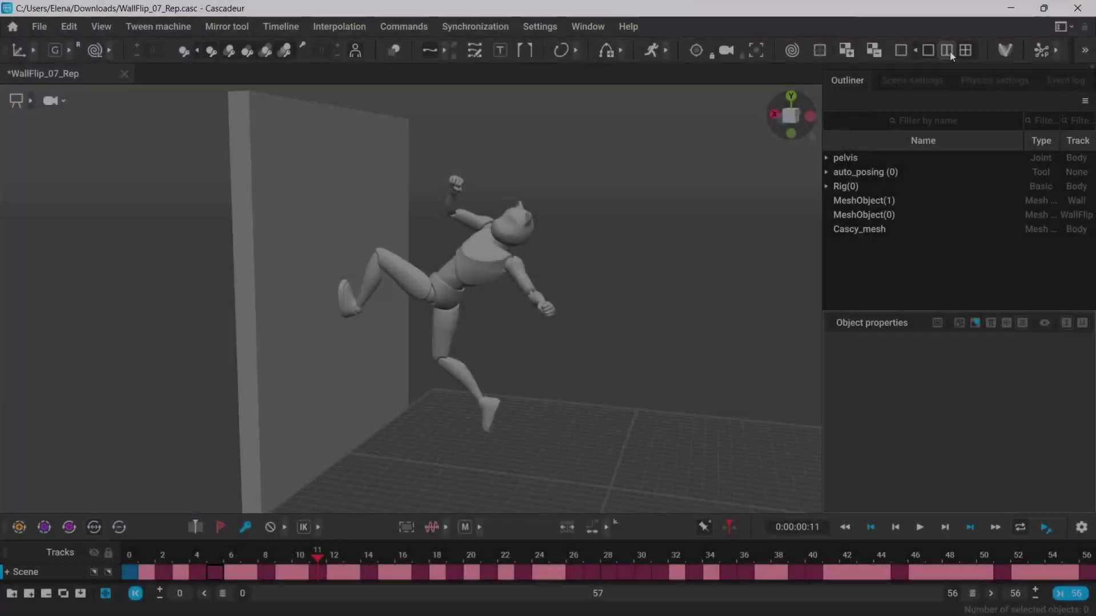
click(947, 52)
click(965, 51)
click(588, 26)
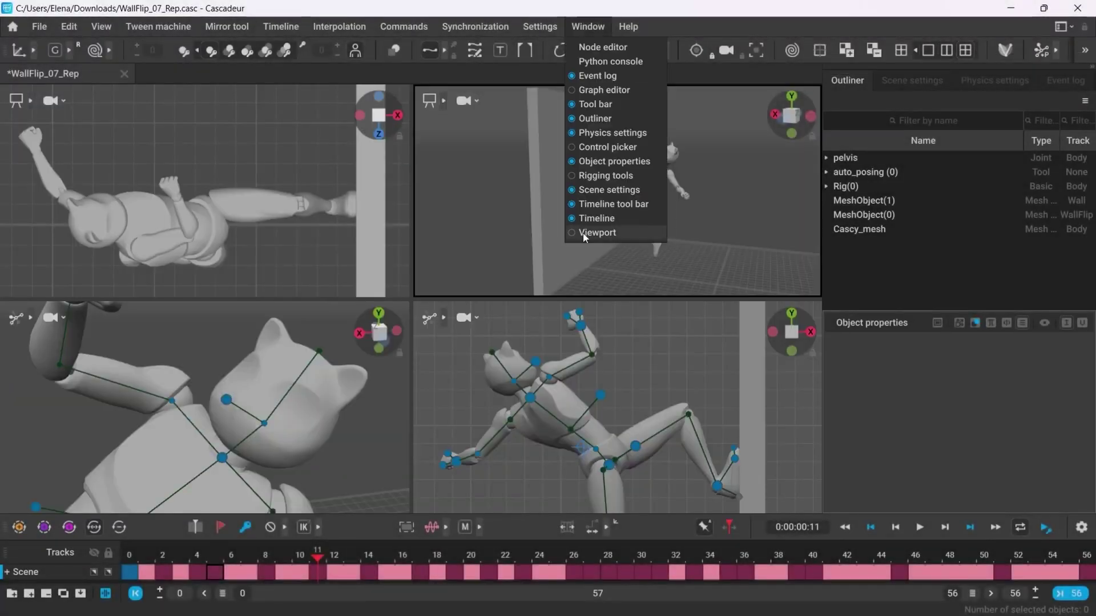
click(597, 231)
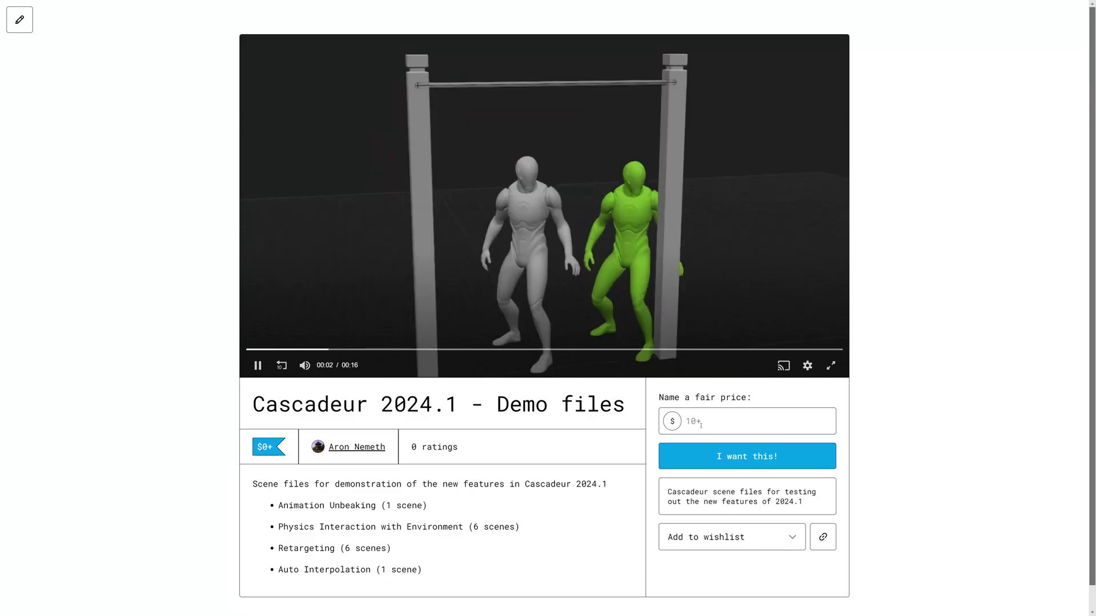
Enter a fair price of 9999.99 on the demo files page
click(701, 424)
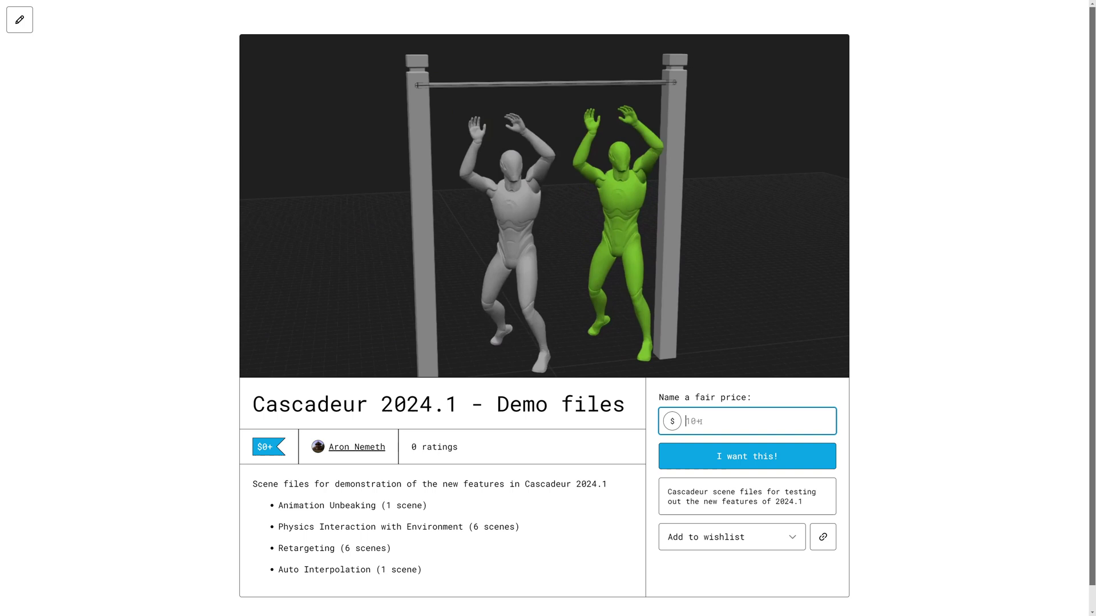
text(0)
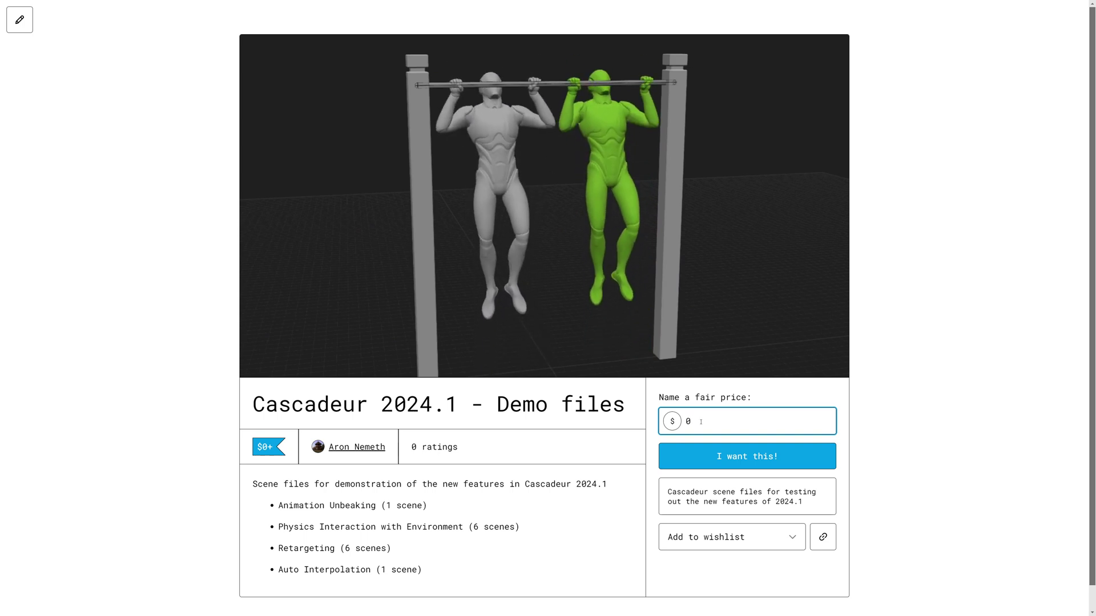
key(BackSpace)
text(99999999)
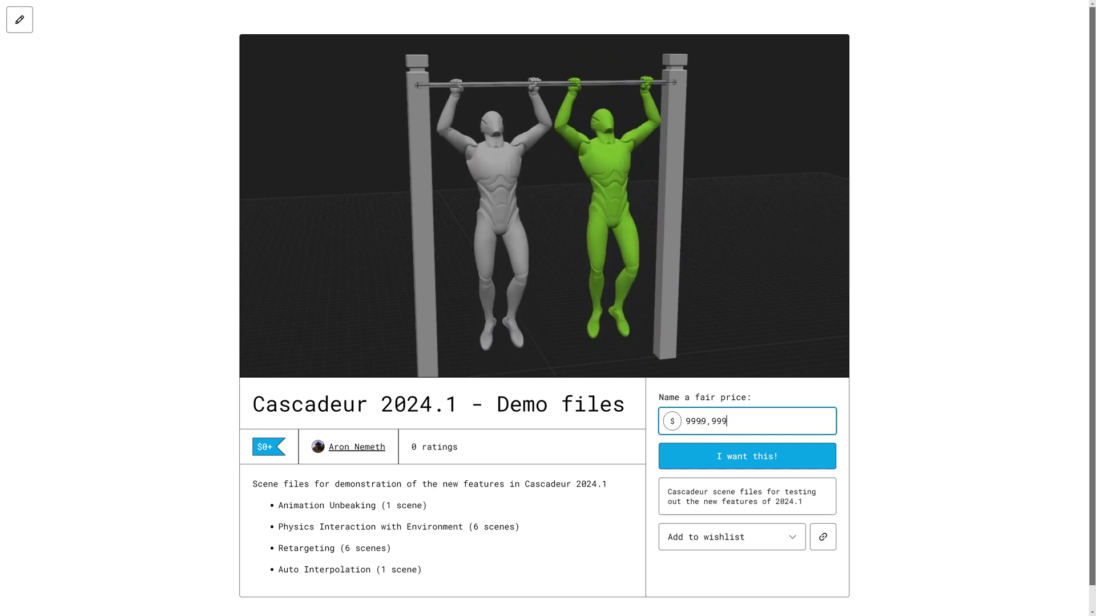
key(BackSpace)
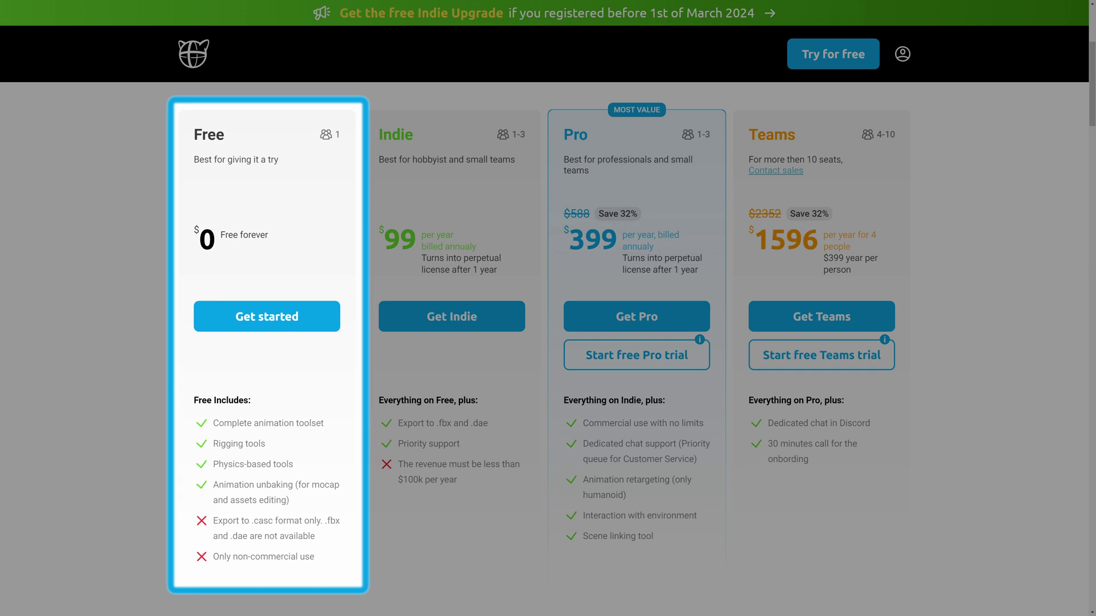
Highlight the Free plan's two limitations, then scroll down through the Compare Plans table
drag(212, 517, 320, 564)
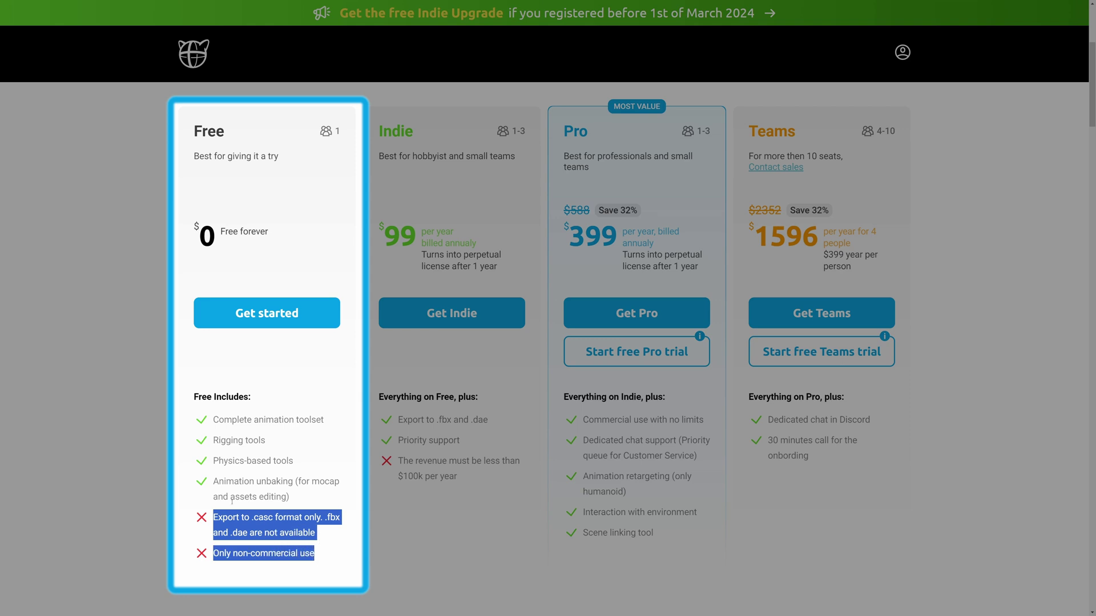
click(76, 398)
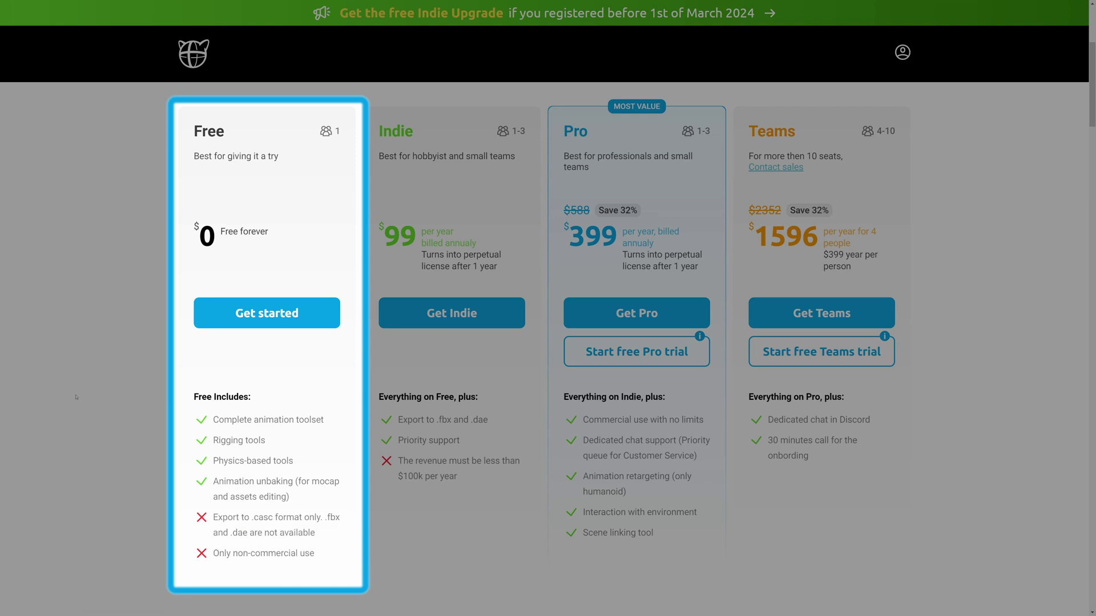
scroll(76, 398, up, 1)
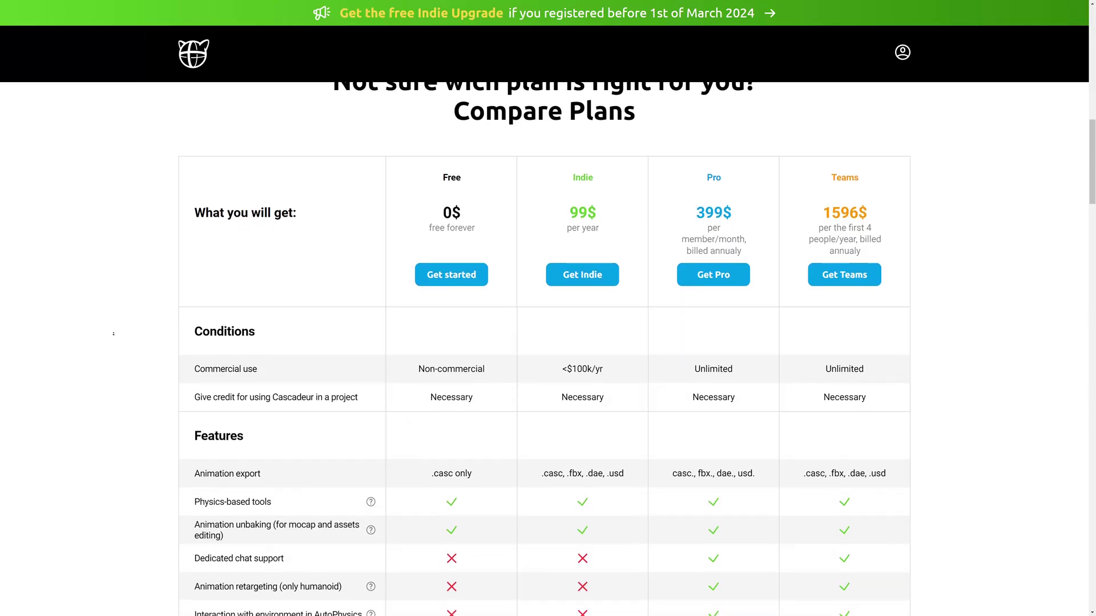
scroll(113, 333, down, 3)
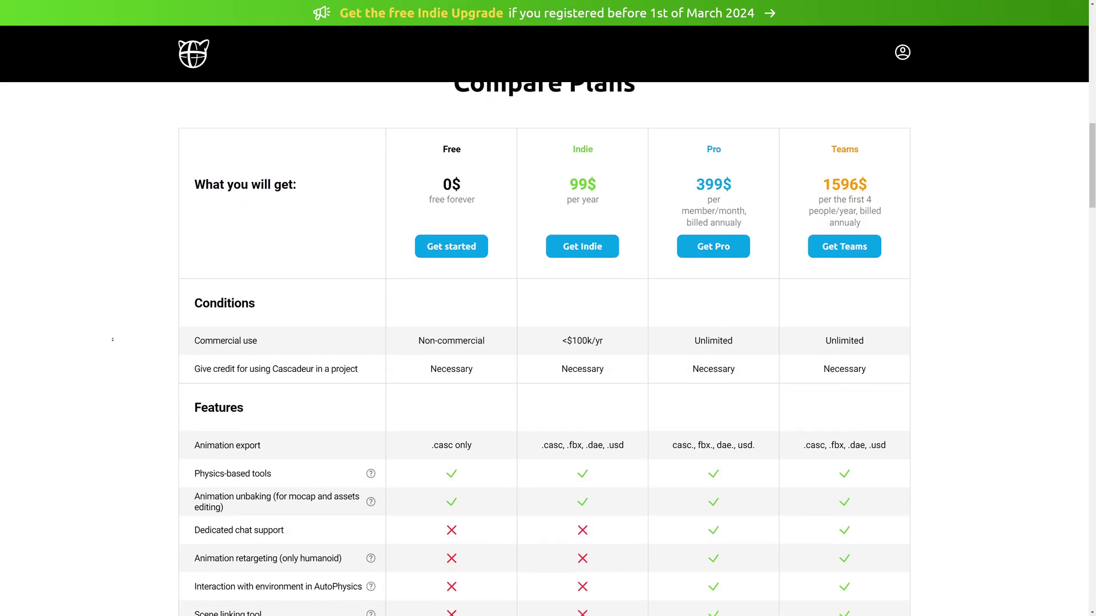
scroll(112, 340, down, 2)
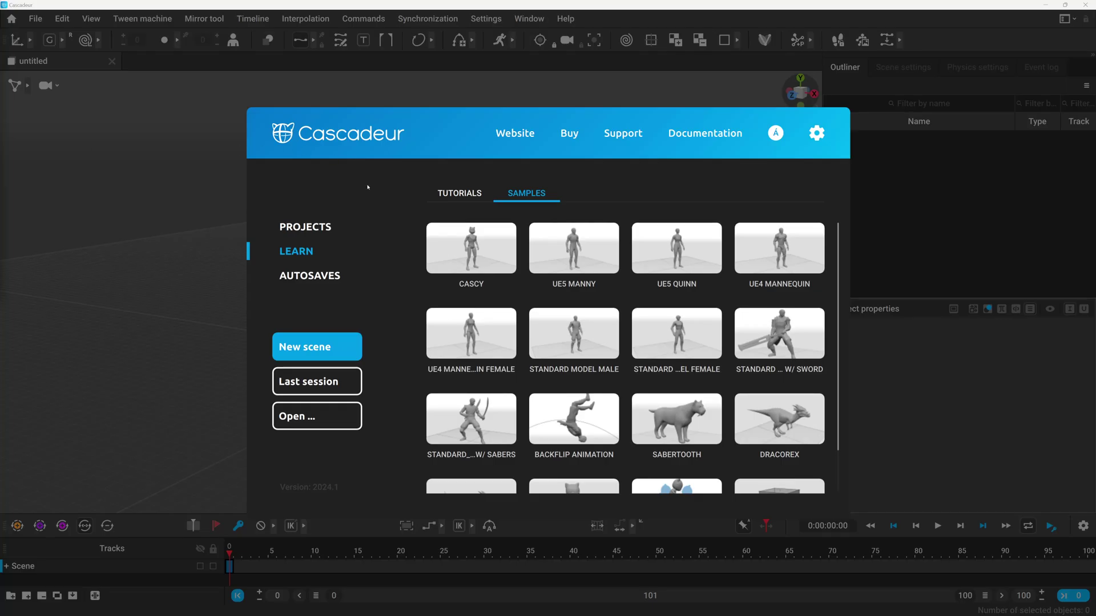
Load the CASCY sample scene and claim the free Two Years Indie license
click(463, 257)
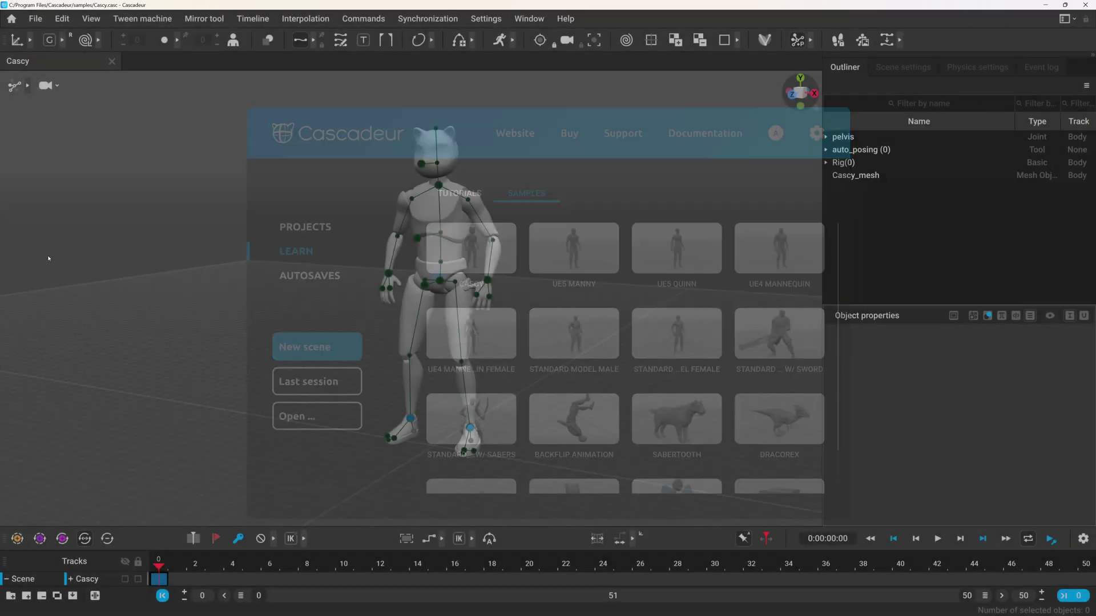
click(565, 19)
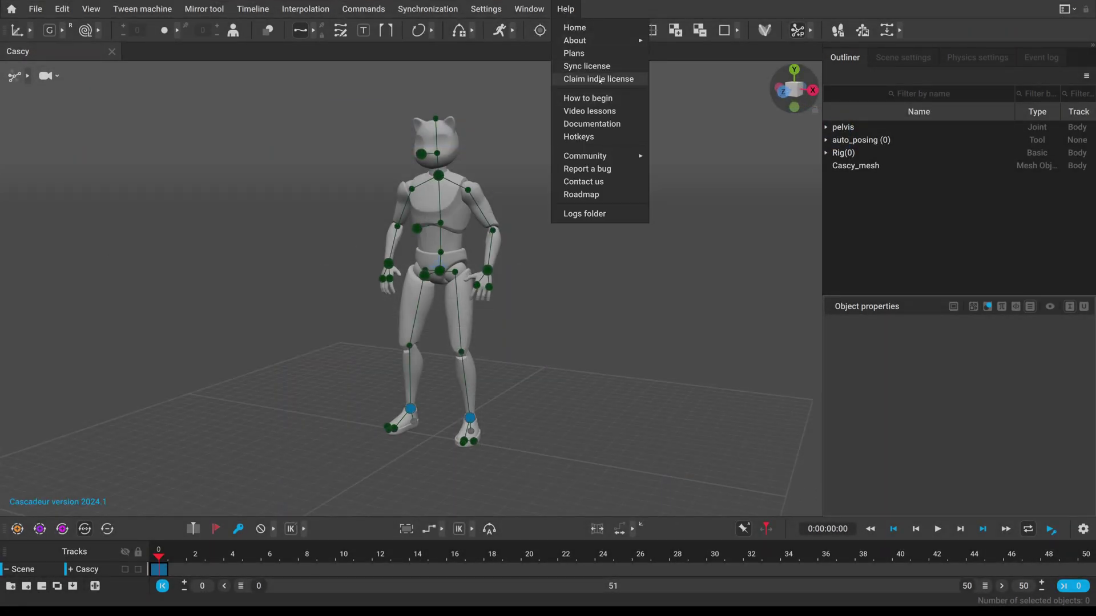
click(599, 78)
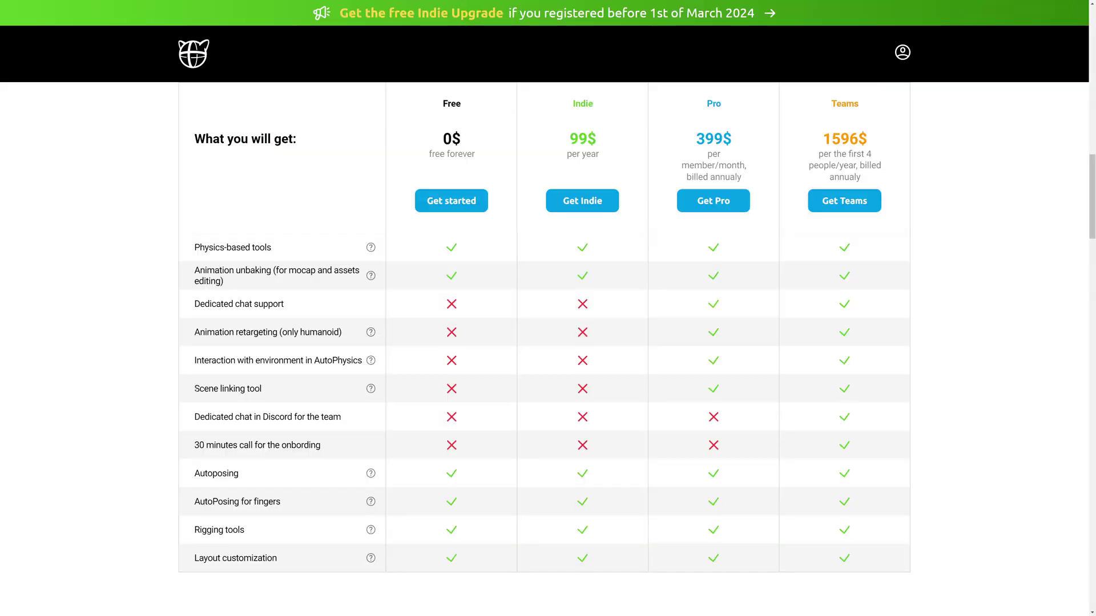
Scroll up to the plan cards, view monthly prices, then return to annual pricing ($399 Pro, $1596 Teams)
scroll(195, 302, up, 1)
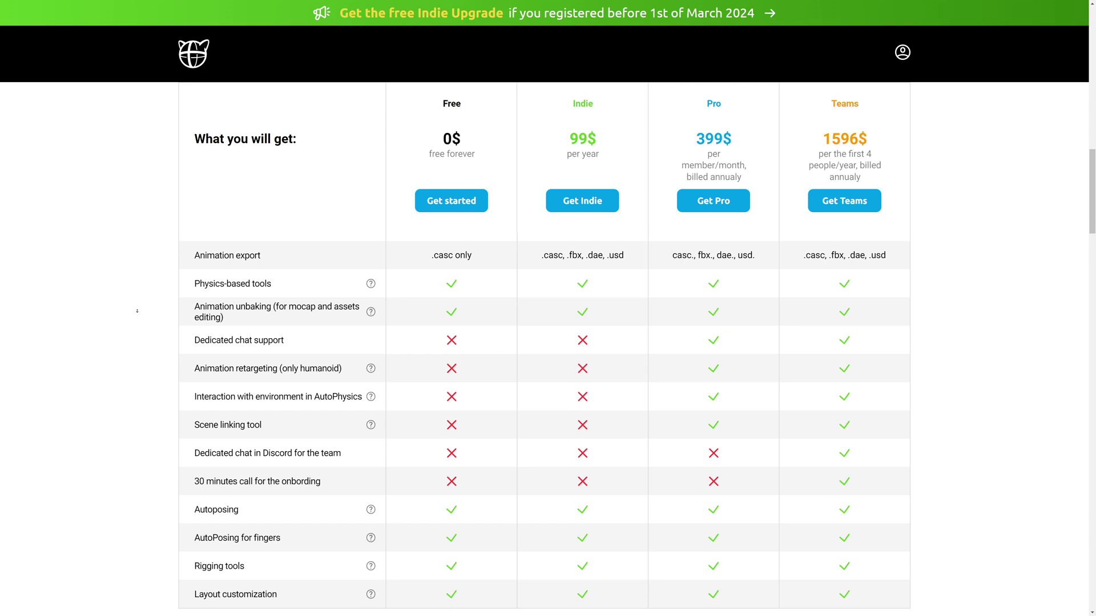
scroll(729, 335, down, 2)
scroll(730, 336, up, 1)
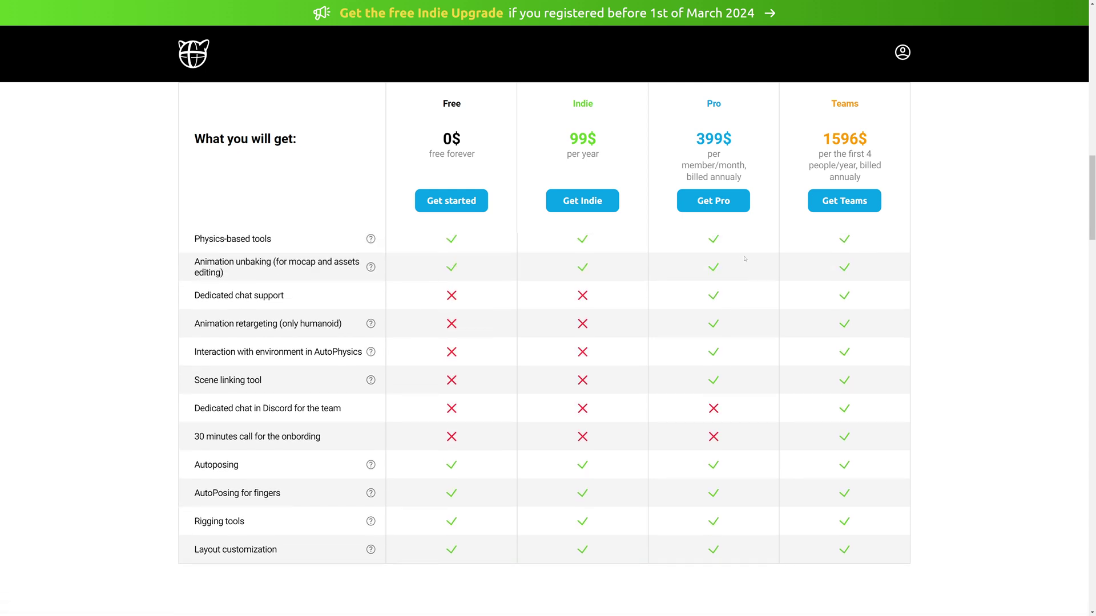
scroll(1060, 320, up, 4)
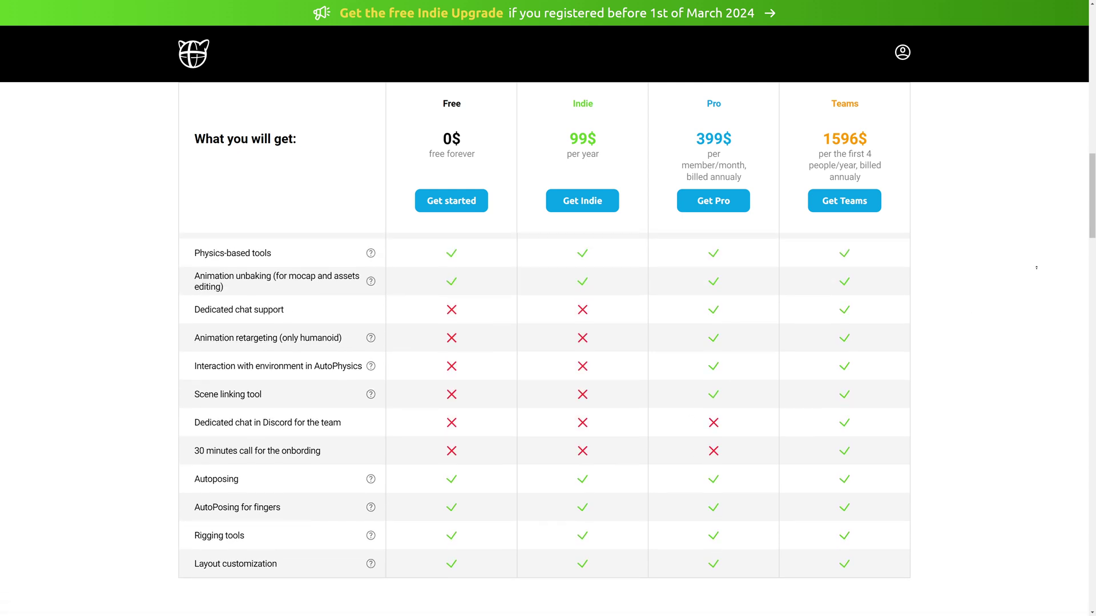
scroll(1027, 268, up, 1)
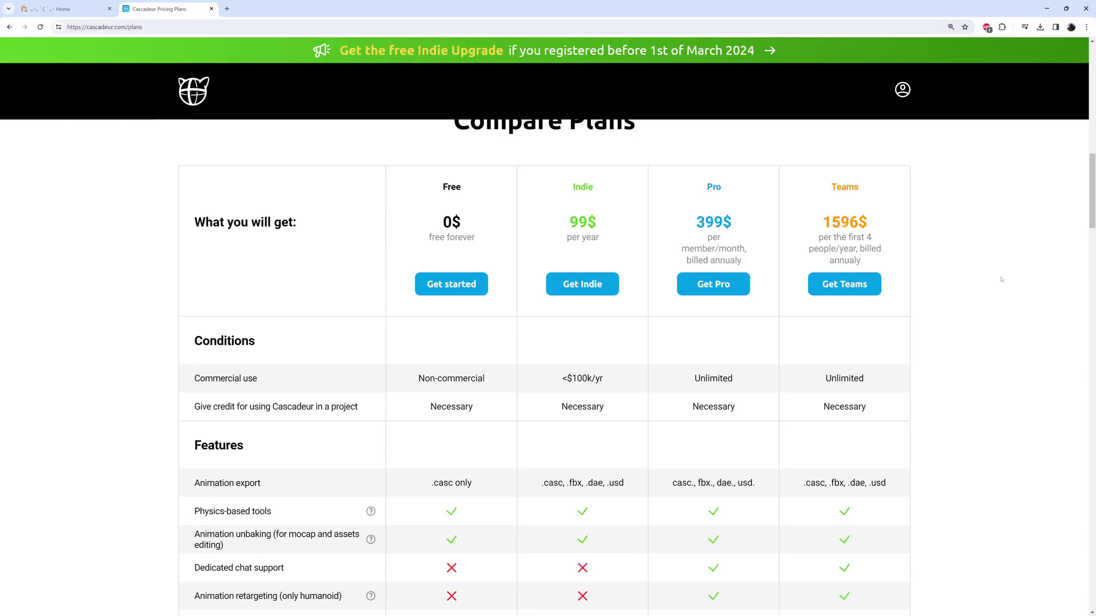
scroll(1000, 276, up, 10)
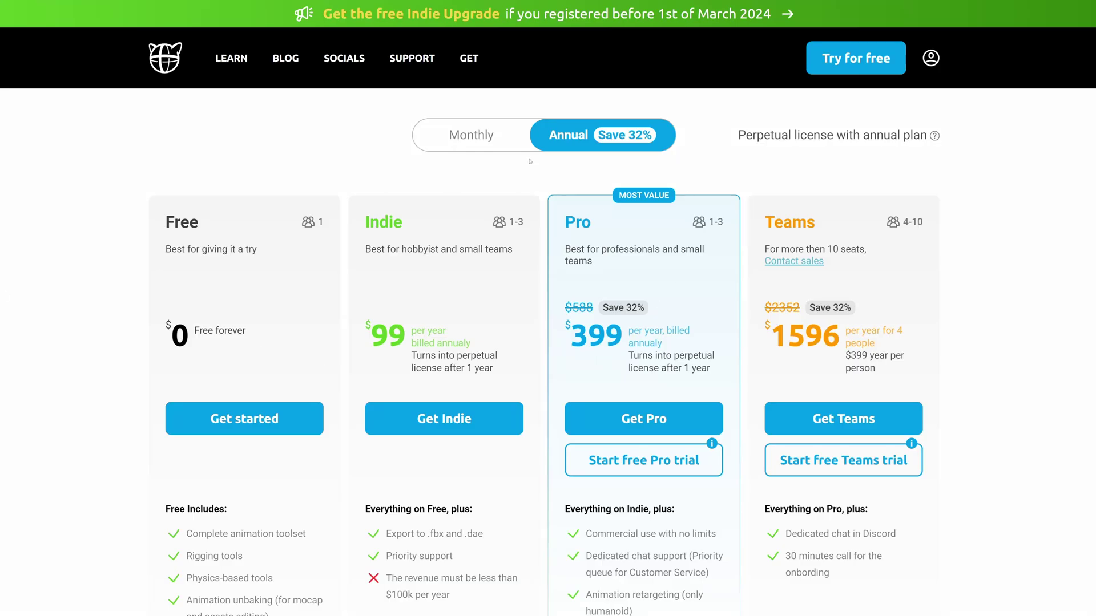
click(479, 136)
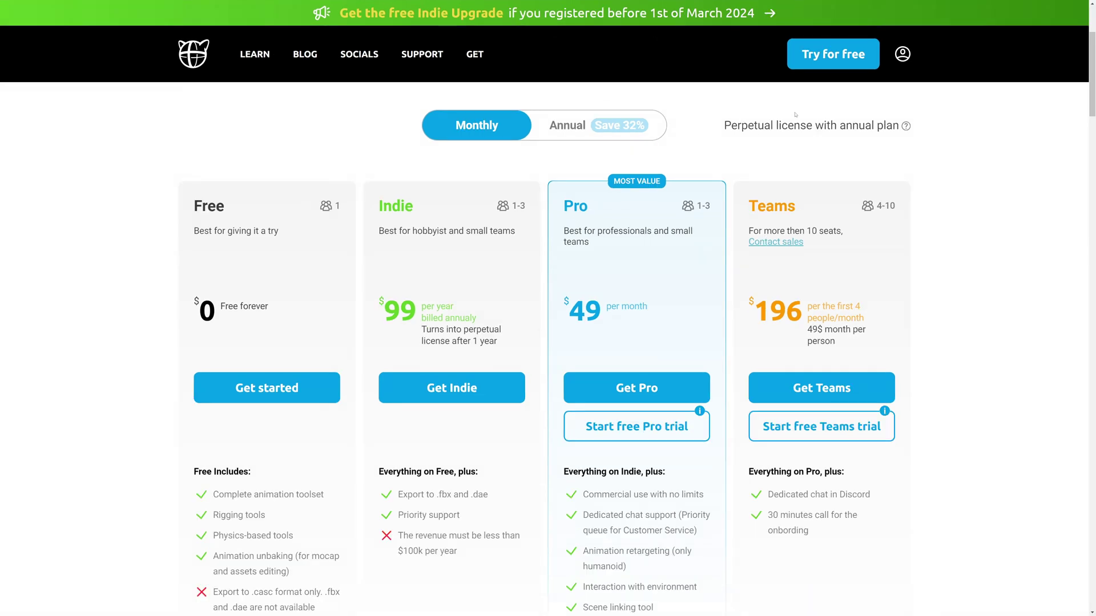
mouse_move(906, 127)
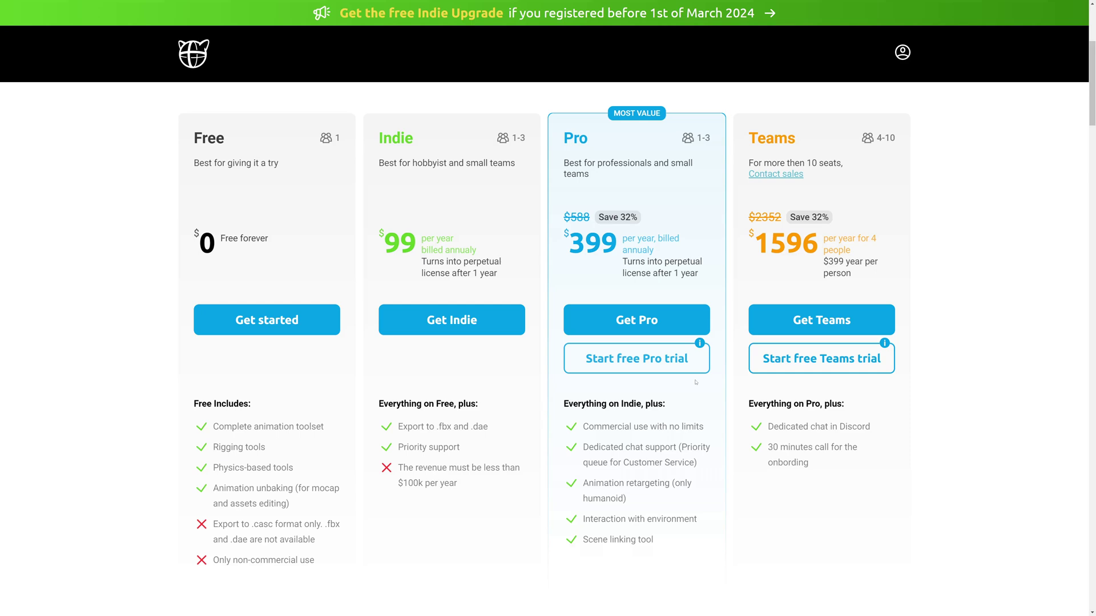
mouse_move(697, 346)
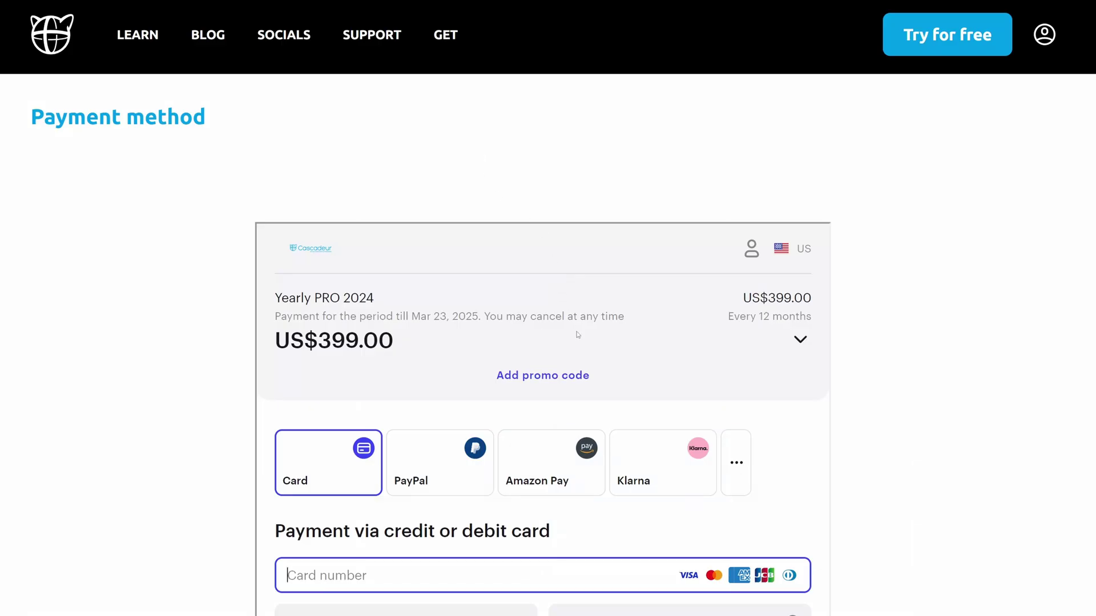
Paste and apply the promo code for 15% off, bringing the total to US$339.15
click(612, 377)
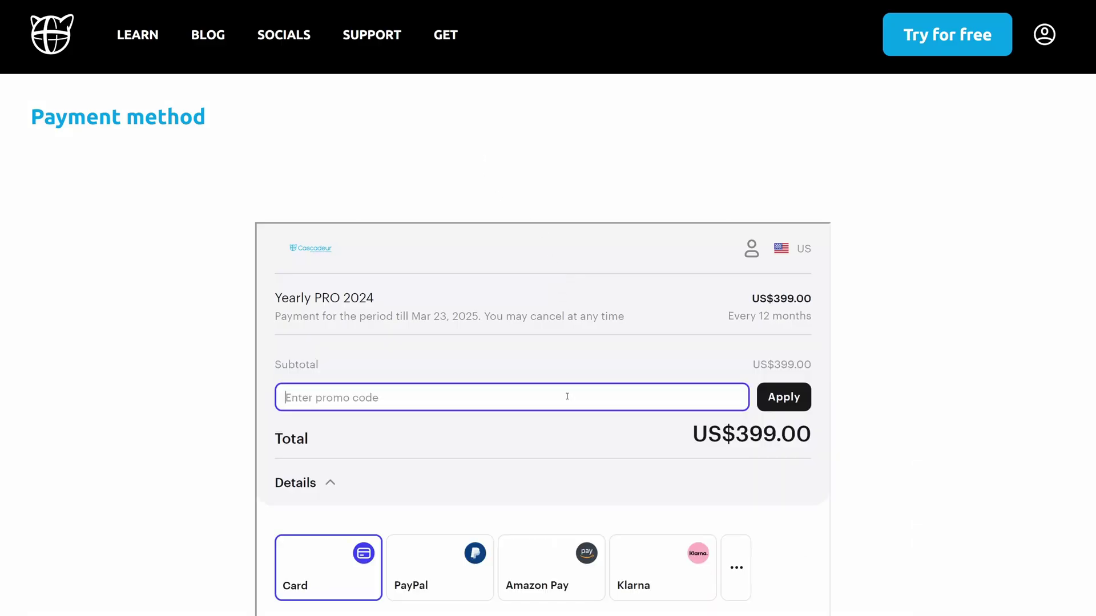
text(MPIN1R)
click(799, 395)
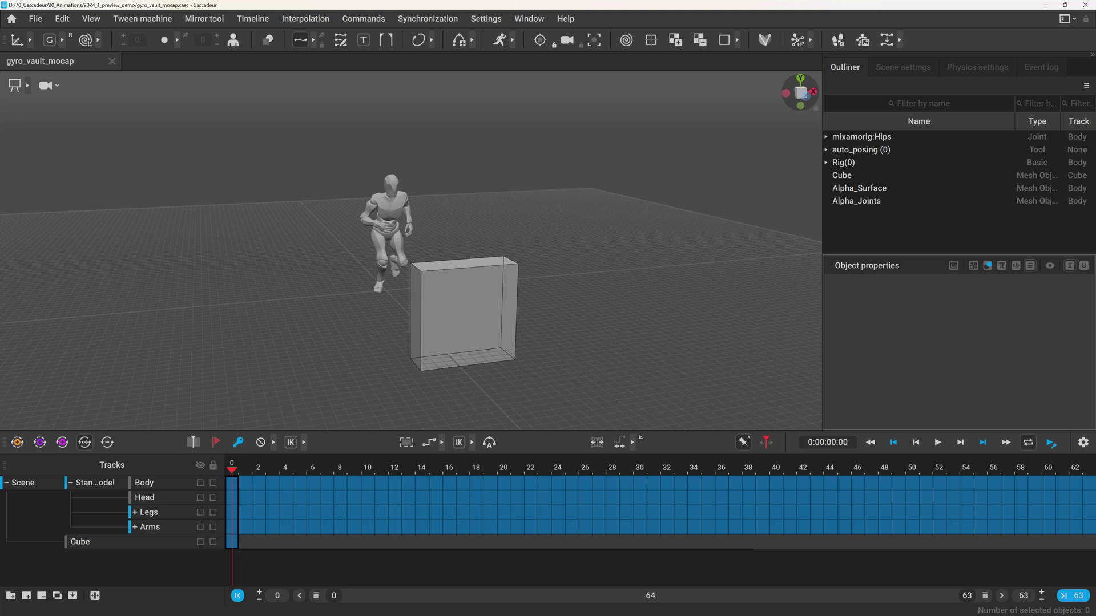
Preview the gyro vault animation, select the character's track, and replay it from frame 0
key(space)
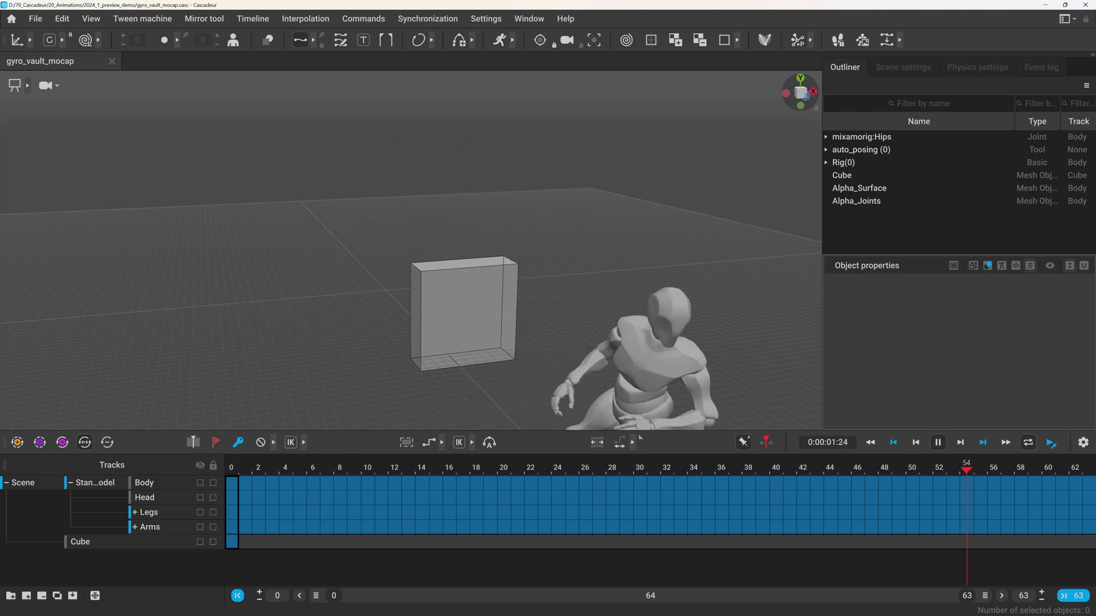
right_drag(268, 126, 313, 210)
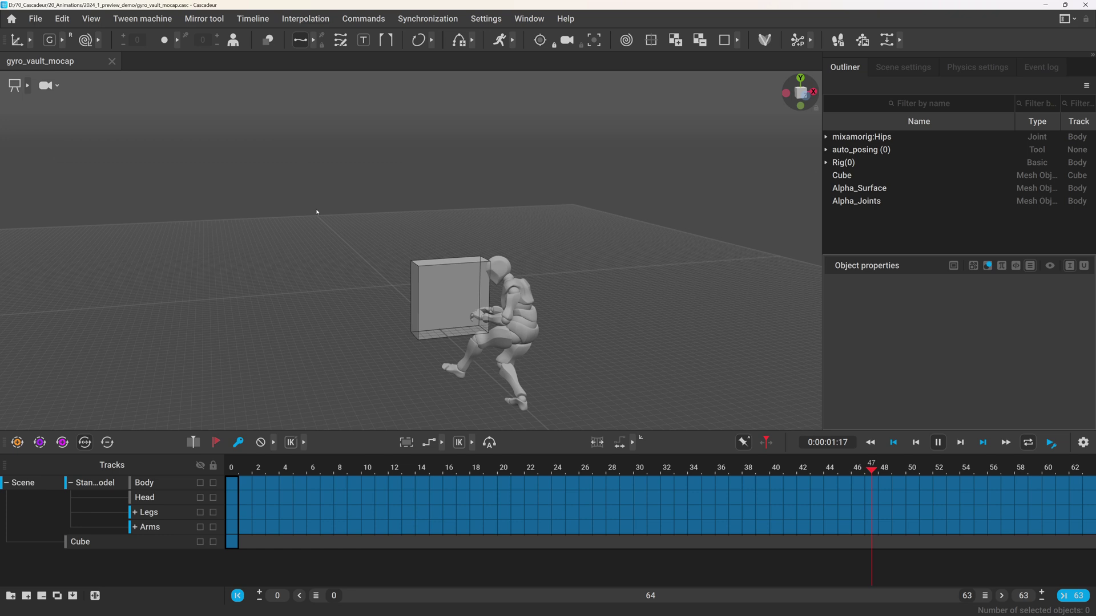
key(space)
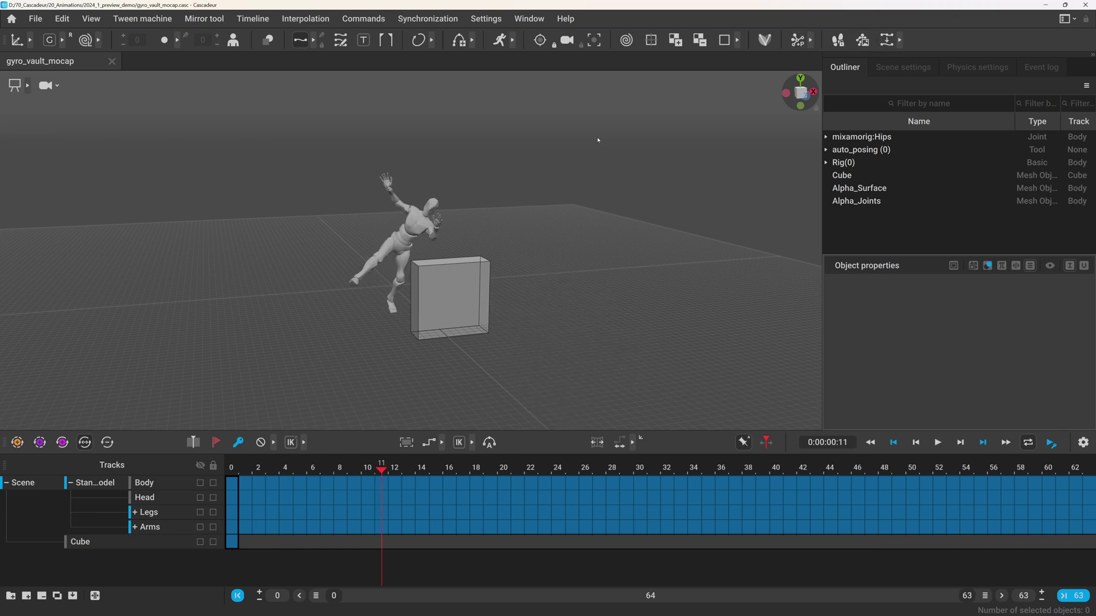
click(77, 484)
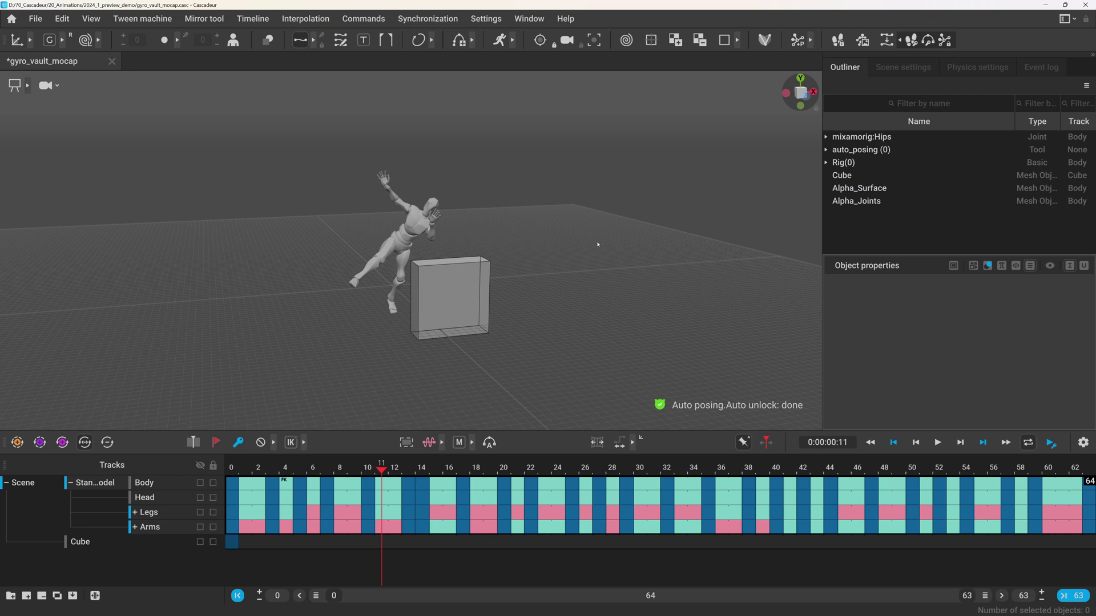
click(234, 474)
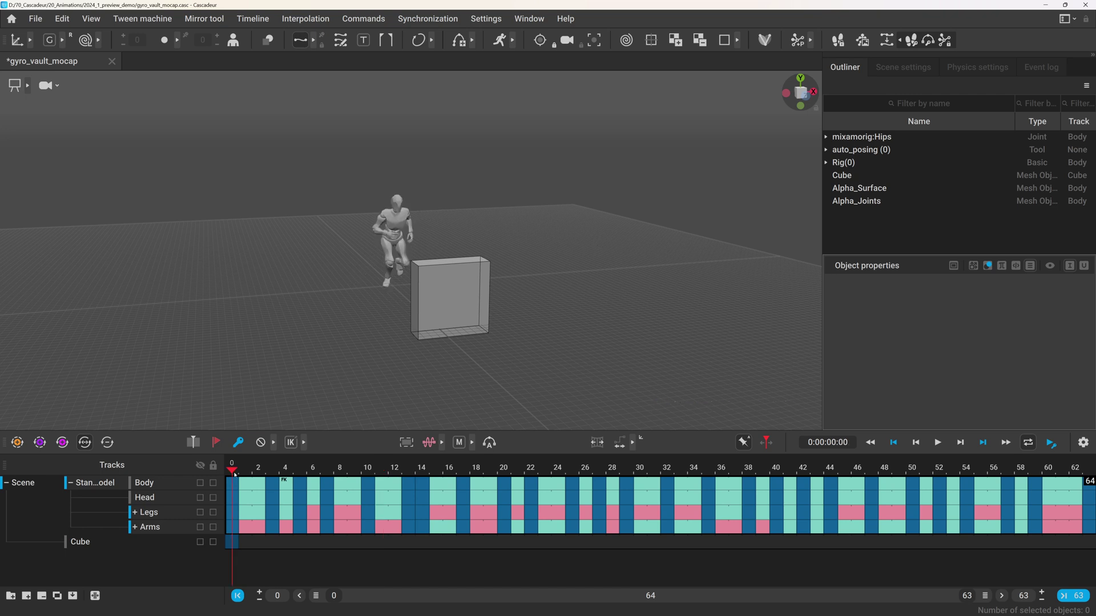
key(space)
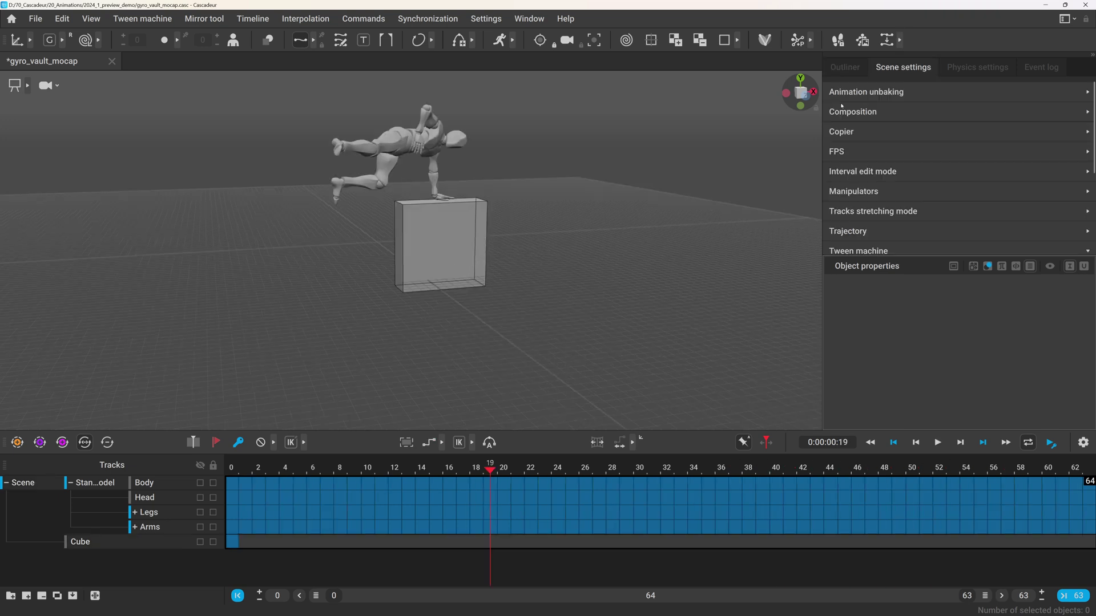
Set Animation unbaking's Interpolation difference to 2
click(841, 92)
click(938, 117)
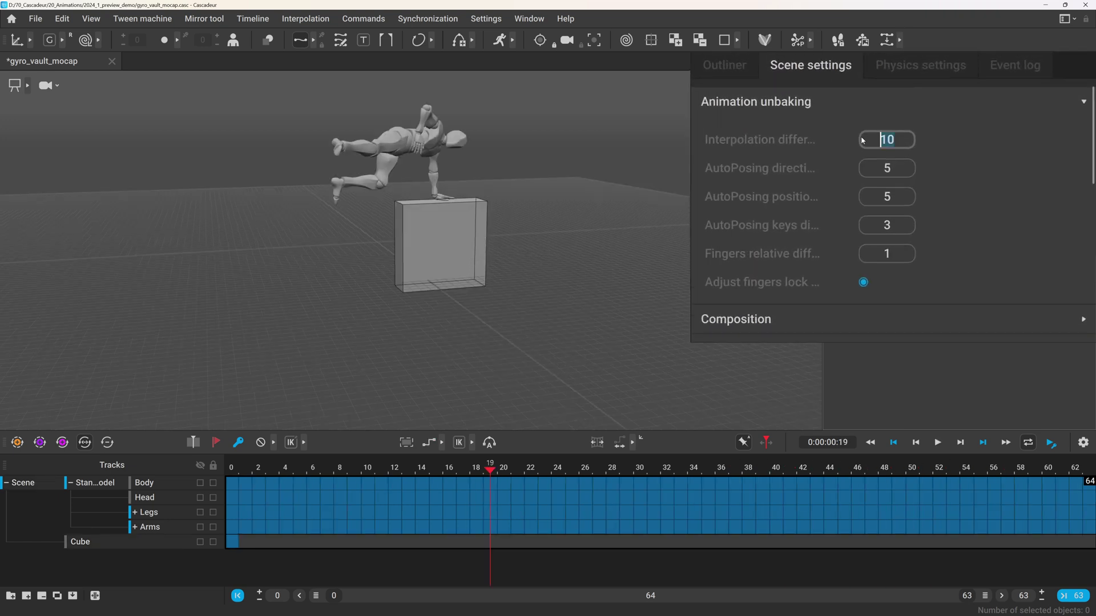
text(2)
key(Tab)
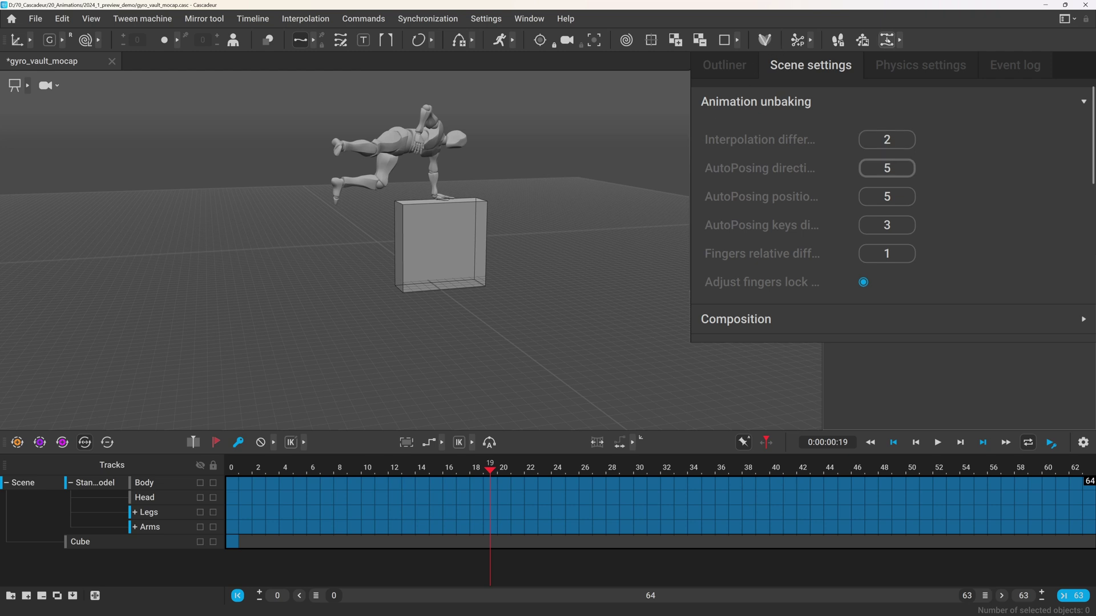
Auto unlock the animation into coloured intervals and play it back
click(886, 40)
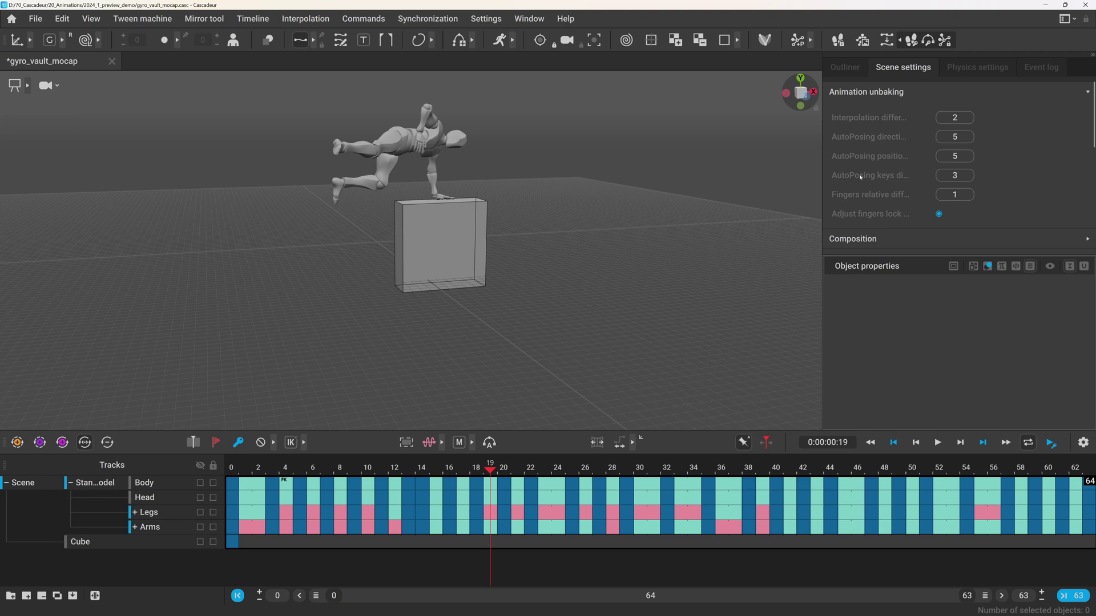
key(space)
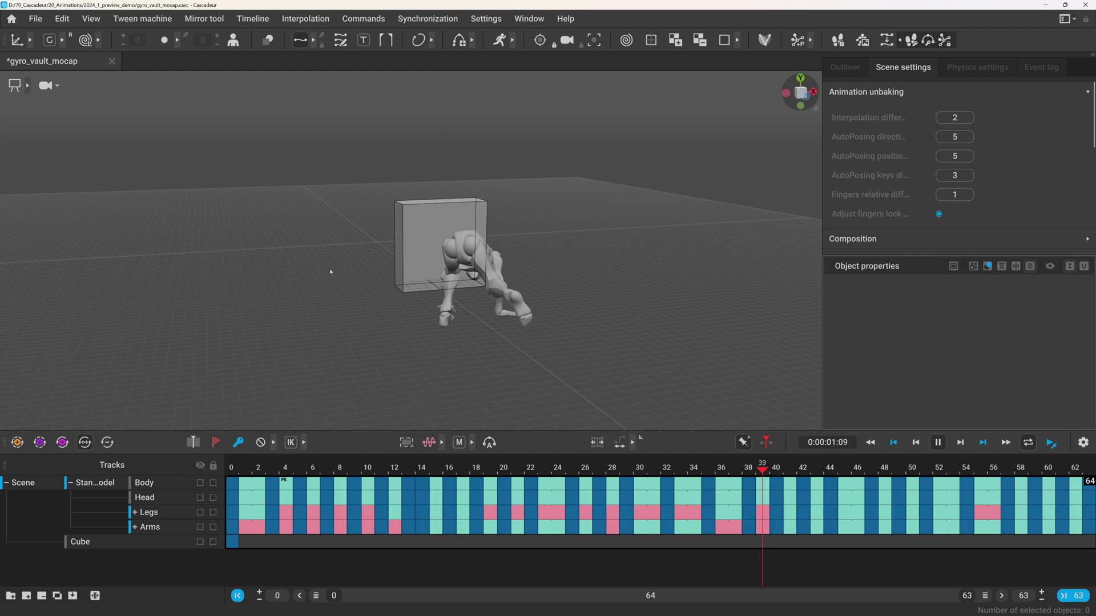
key(space)
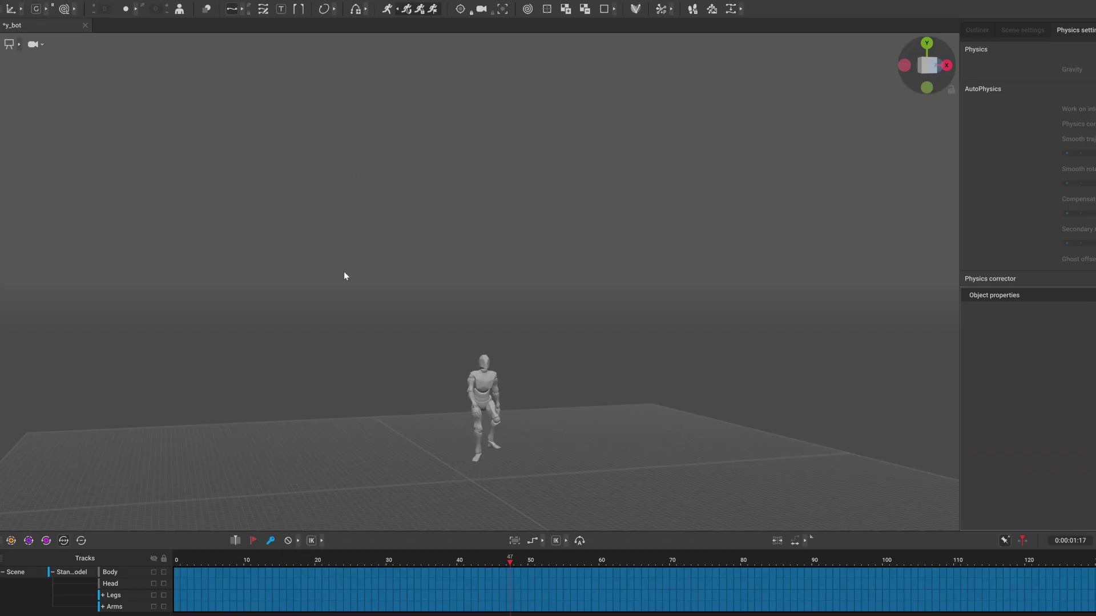
Return to frame 0 and enable AutoPhysics for the walking character
click(177, 562)
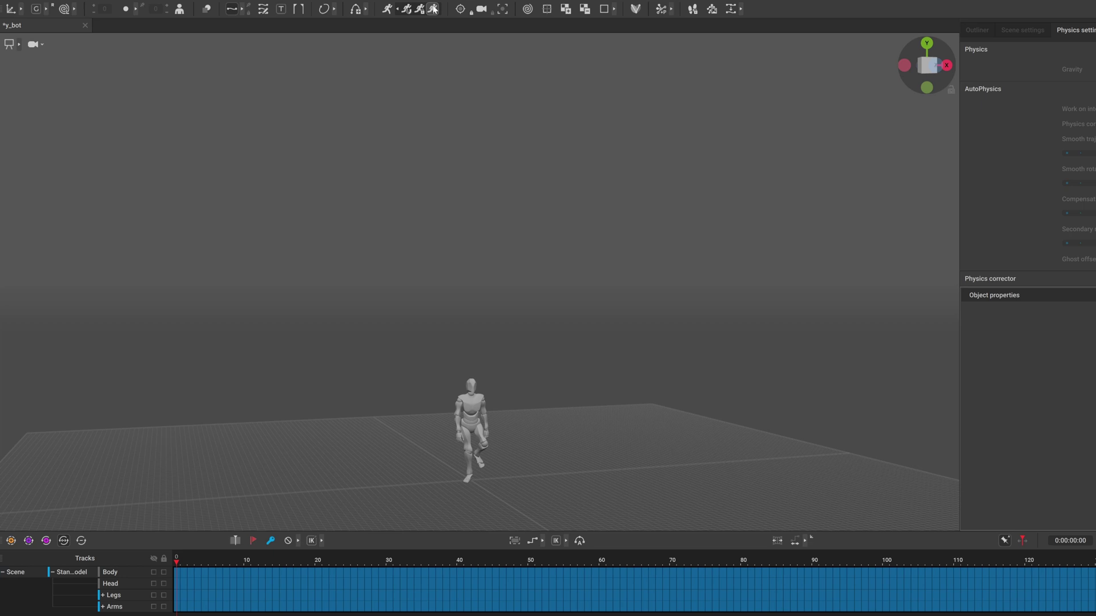
click(387, 8)
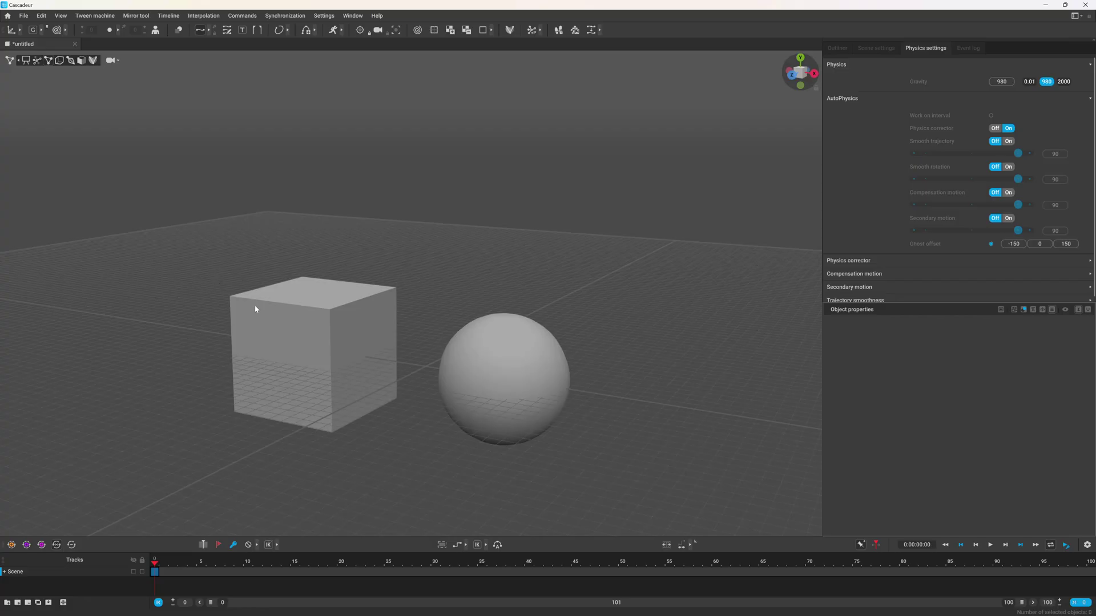
Add a box collision to the cube and a capsule collision to the sphere
click(254, 308)
click(242, 16)
click(398, 170)
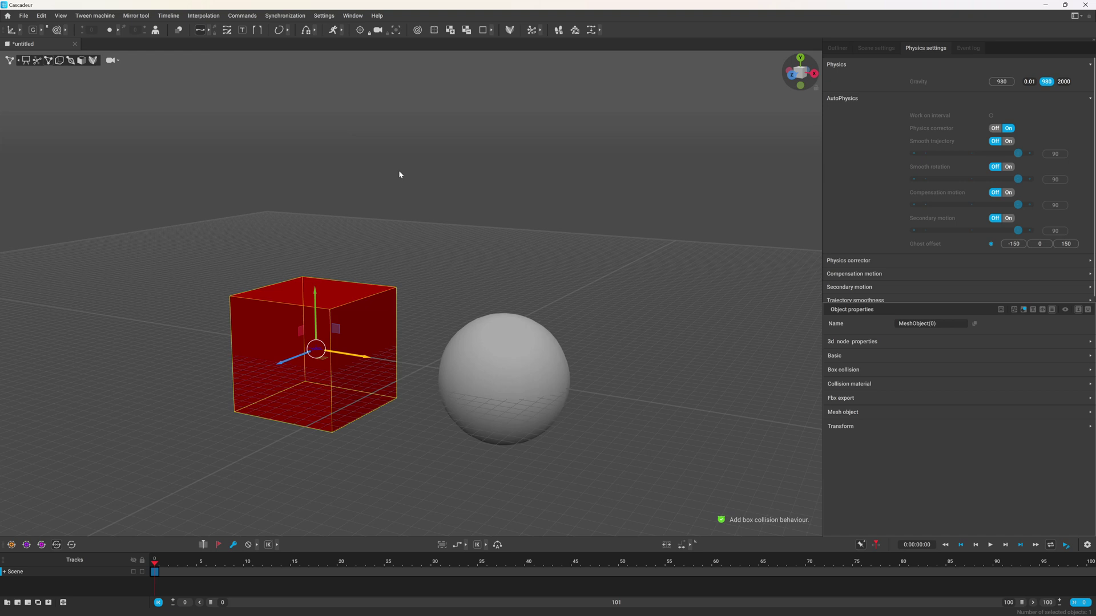
click(502, 377)
click(242, 15)
mouse_move(243, 45)
click(343, 45)
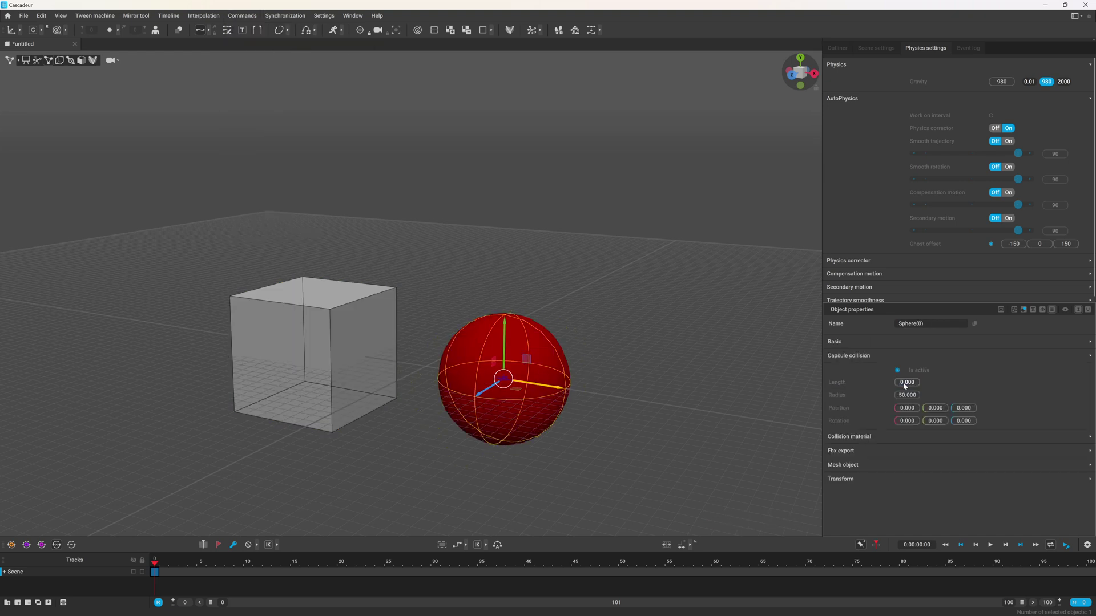
Lower Cascy's foot, slide the ankle sideways, and switch Manny's display to wireframe on shaded
click(645, 229)
right_drag(665, 262, 550, 284)
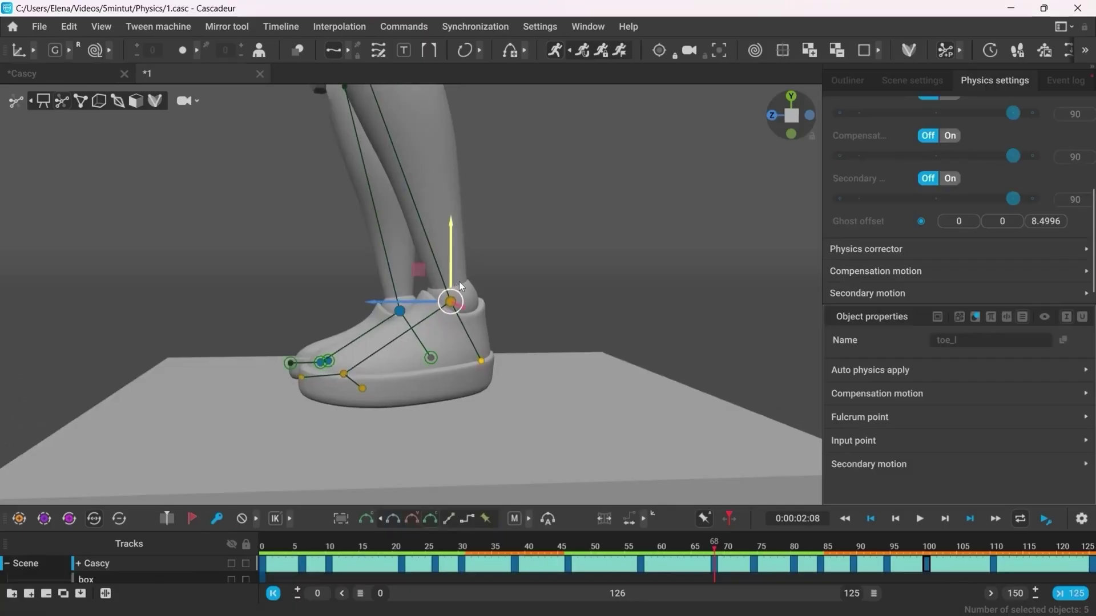
drag(460, 284, 458, 308)
drag(389, 329, 478, 333)
click(877, 418)
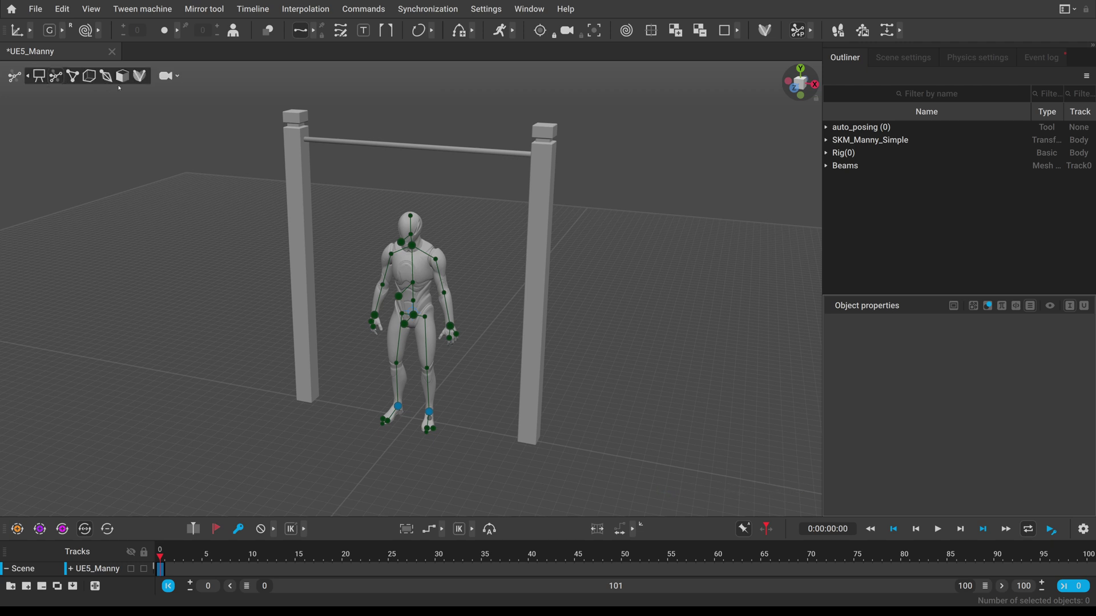
click(124, 76)
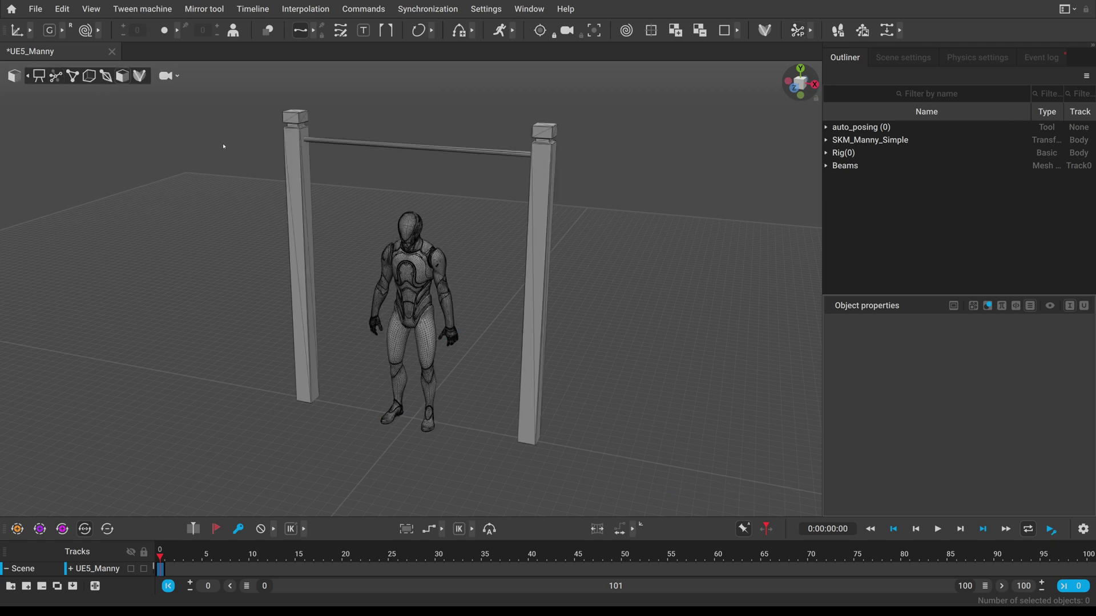
Add a capsule collision to the Pull Up Bar
click(417, 150)
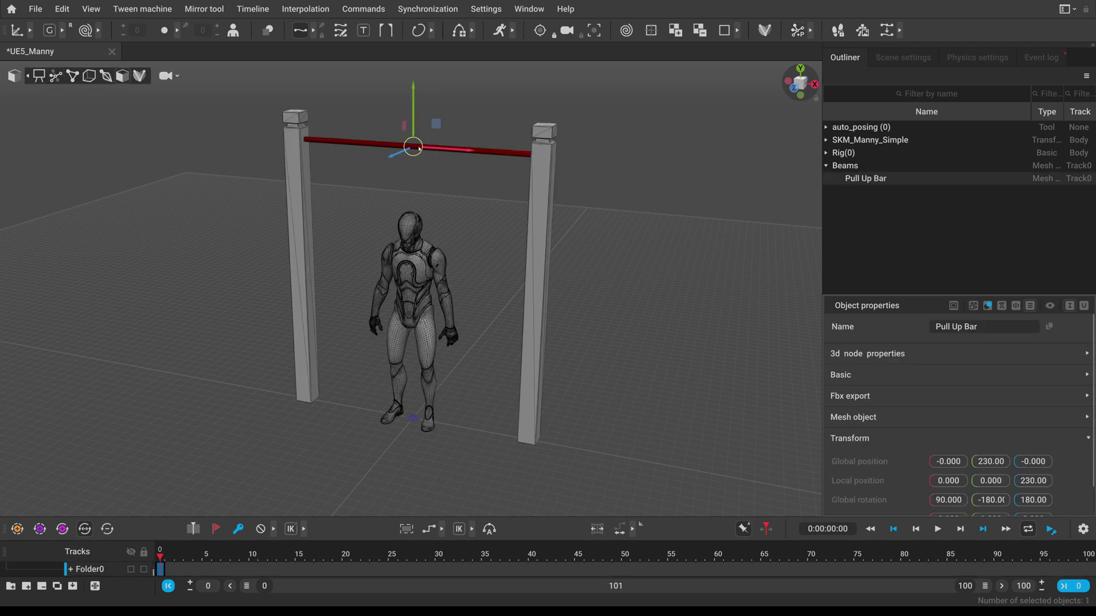
click(364, 9)
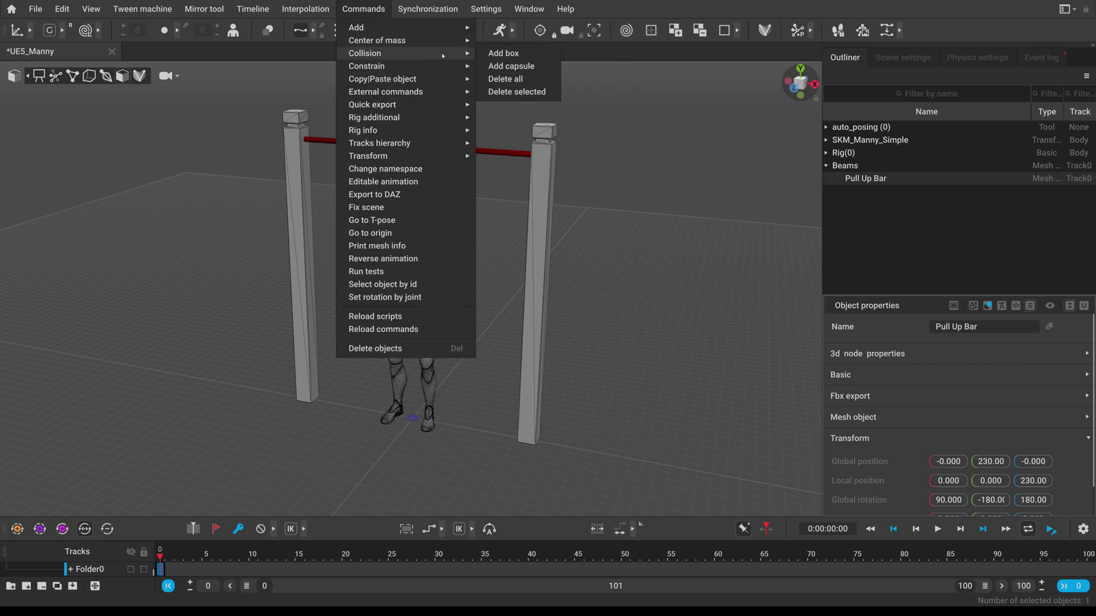
click(511, 66)
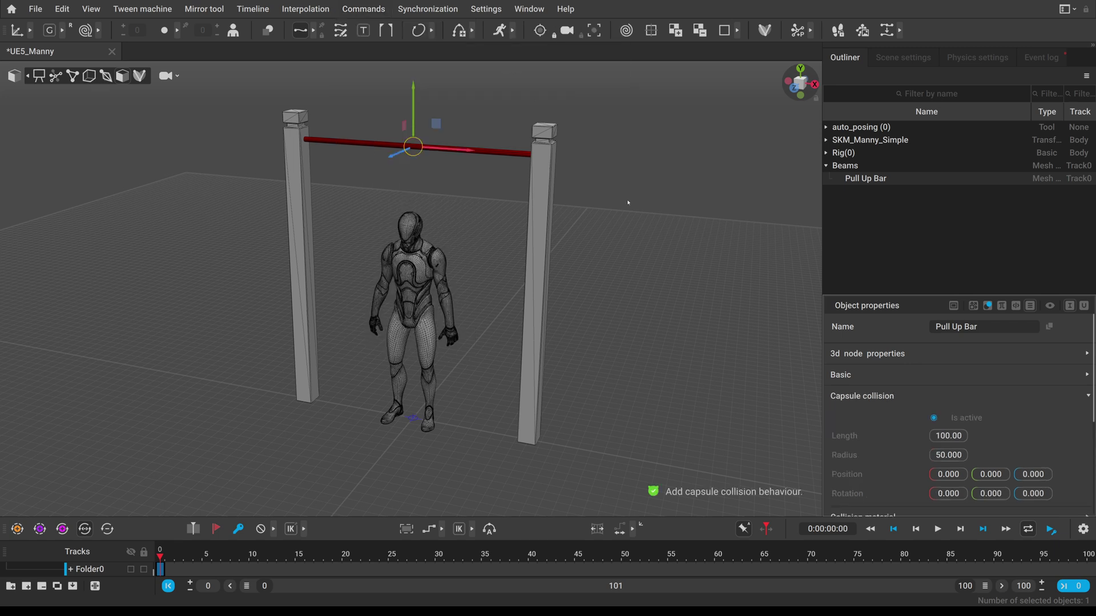
Show collision objects in the viewport and rotate the bar's capsule by 90 to lie along it
click(124, 75)
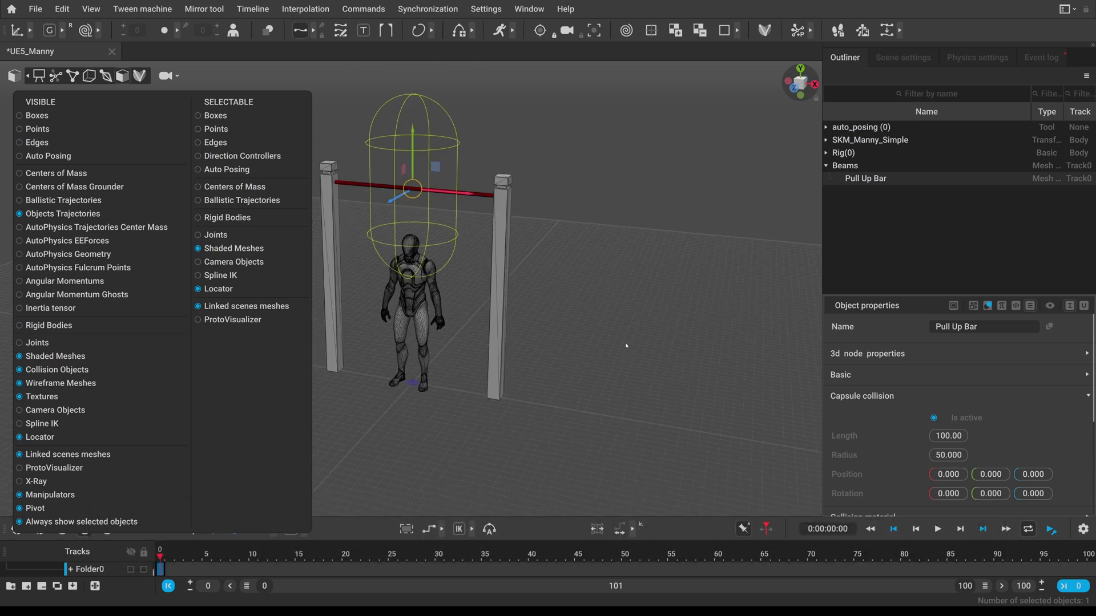
click(603, 257)
click(475, 188)
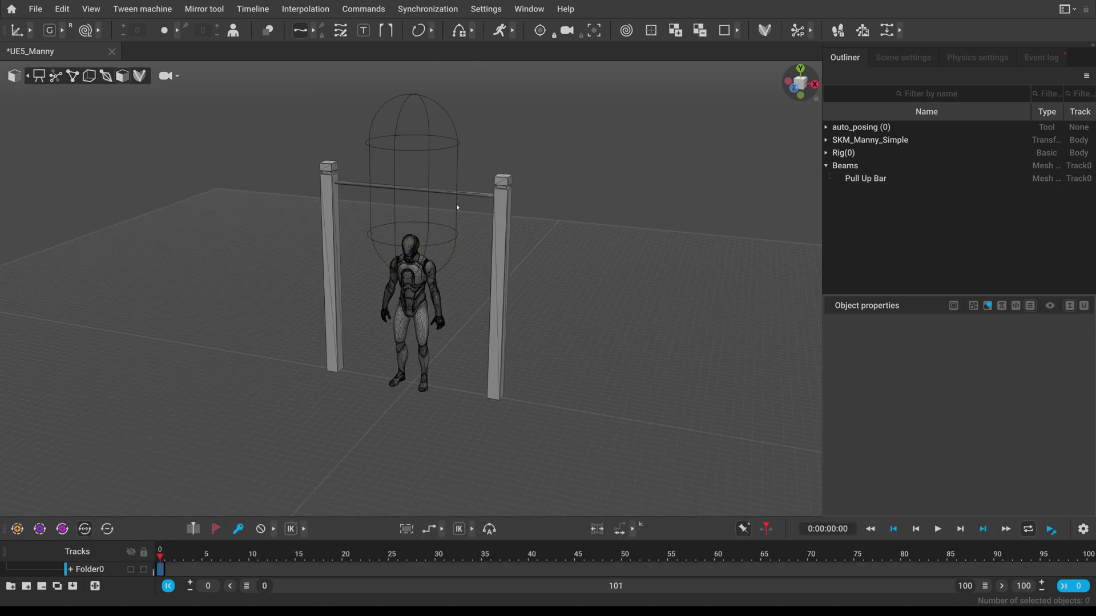
click(481, 195)
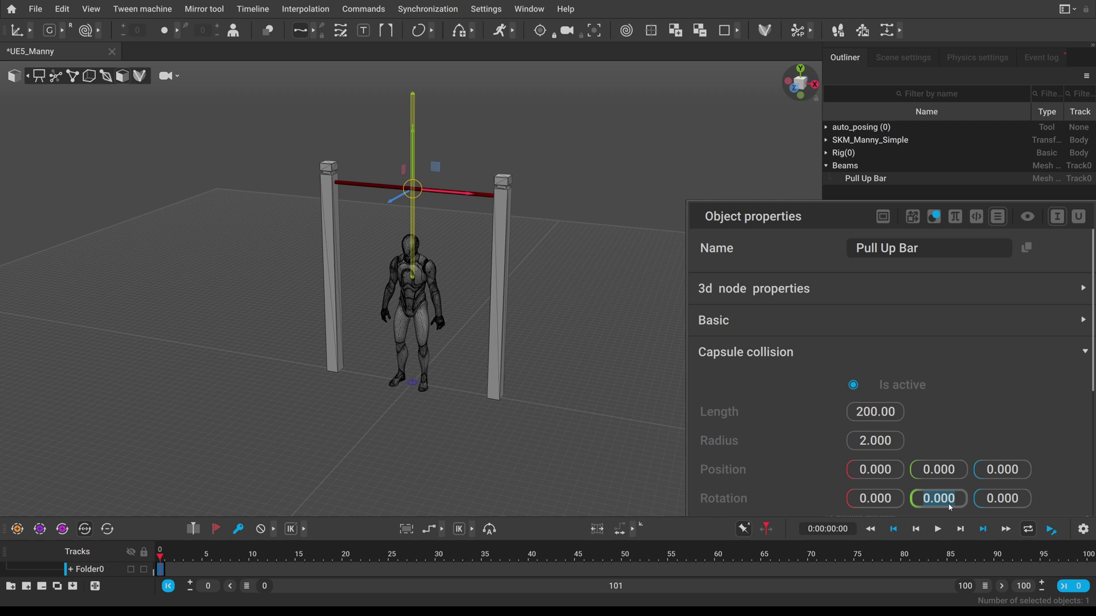
text(90)
key(Return)
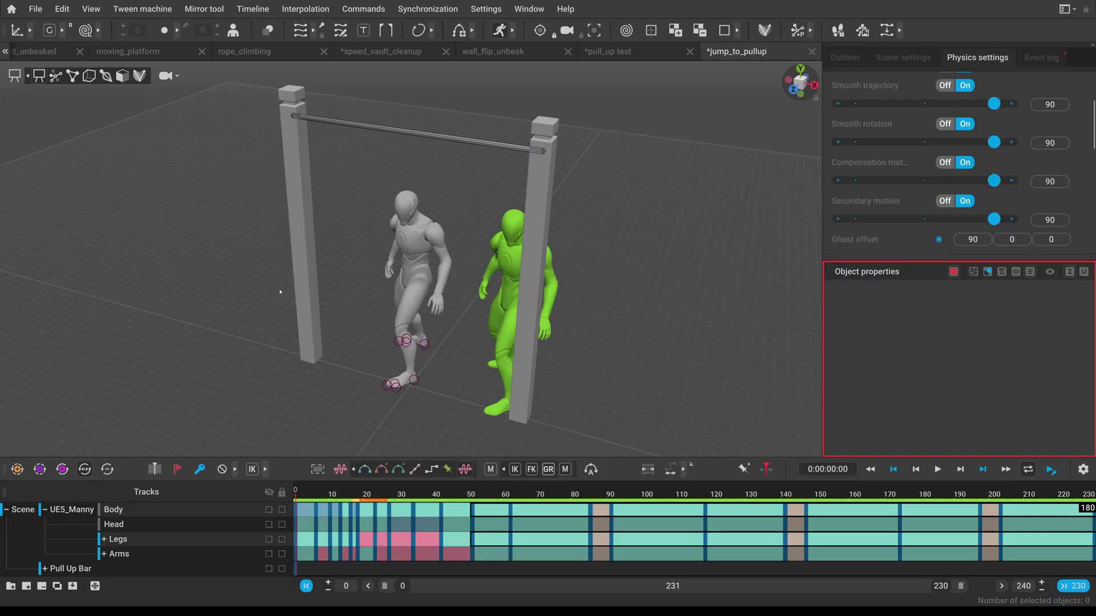
Orbit the pull-up scene and raise the Secondary motion strength in Physics settings
middle_drag(280, 292, 441, 288)
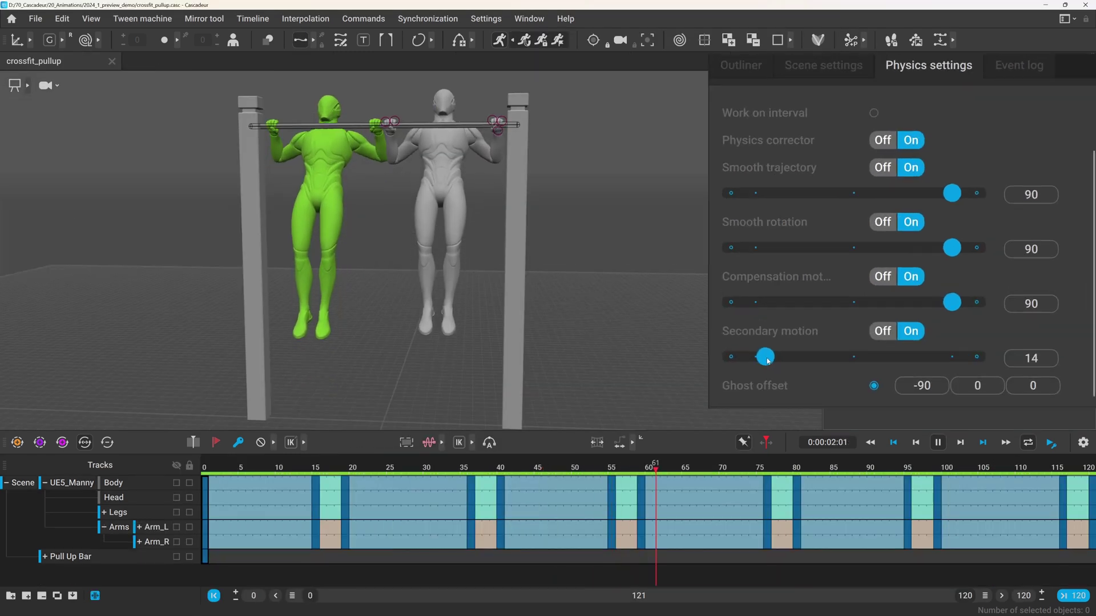
drag(767, 360, 940, 372)
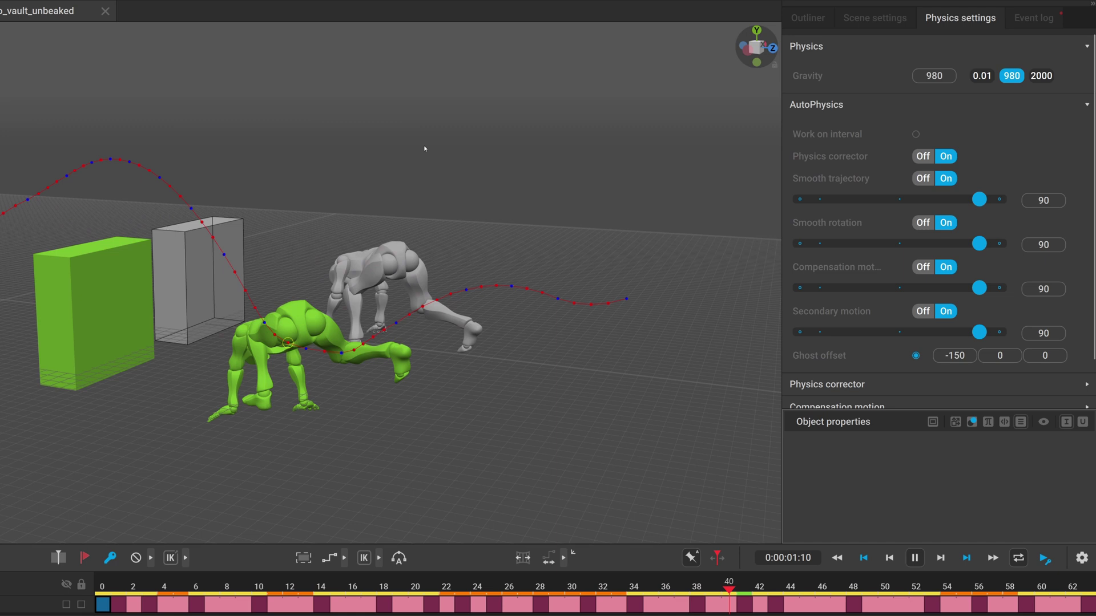
Stop playback at frame 41 and lower the vault scene's Smooth trajectory to 50
key(space)
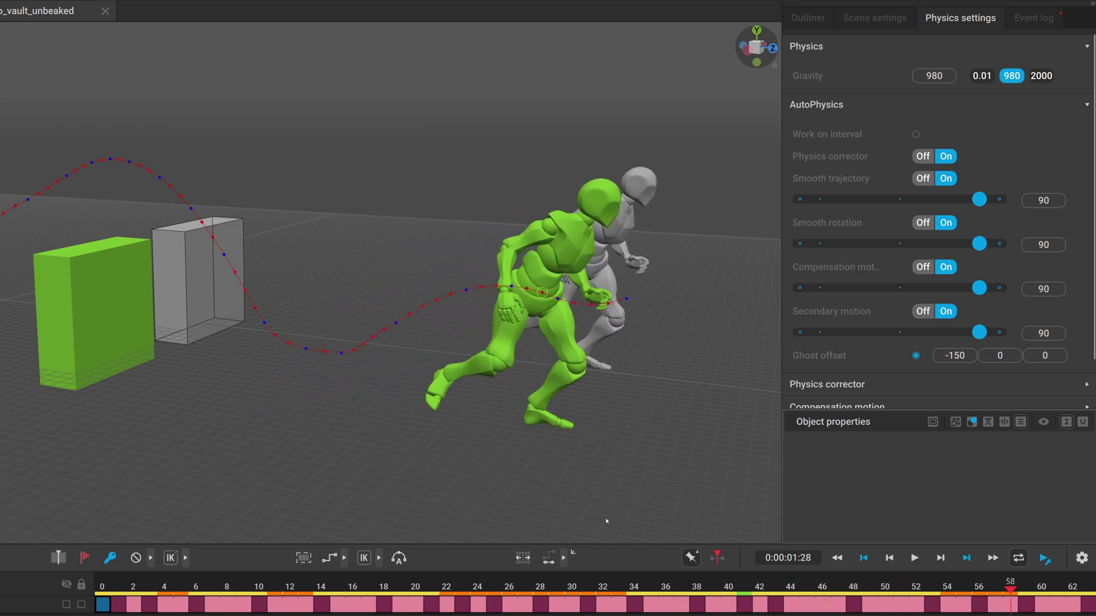
click(741, 588)
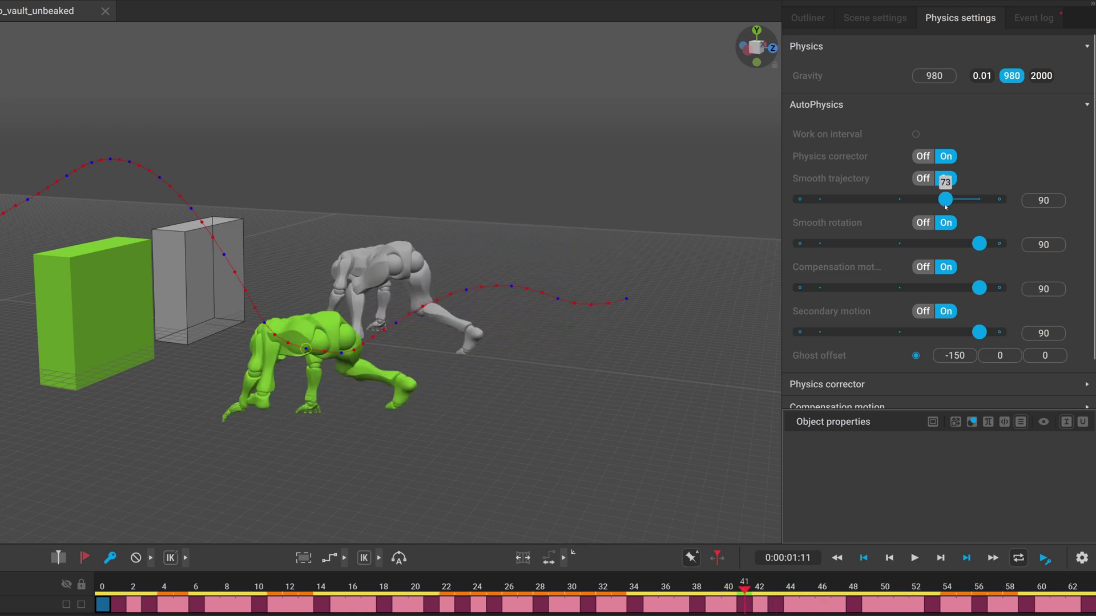
drag(911, 196, 900, 199)
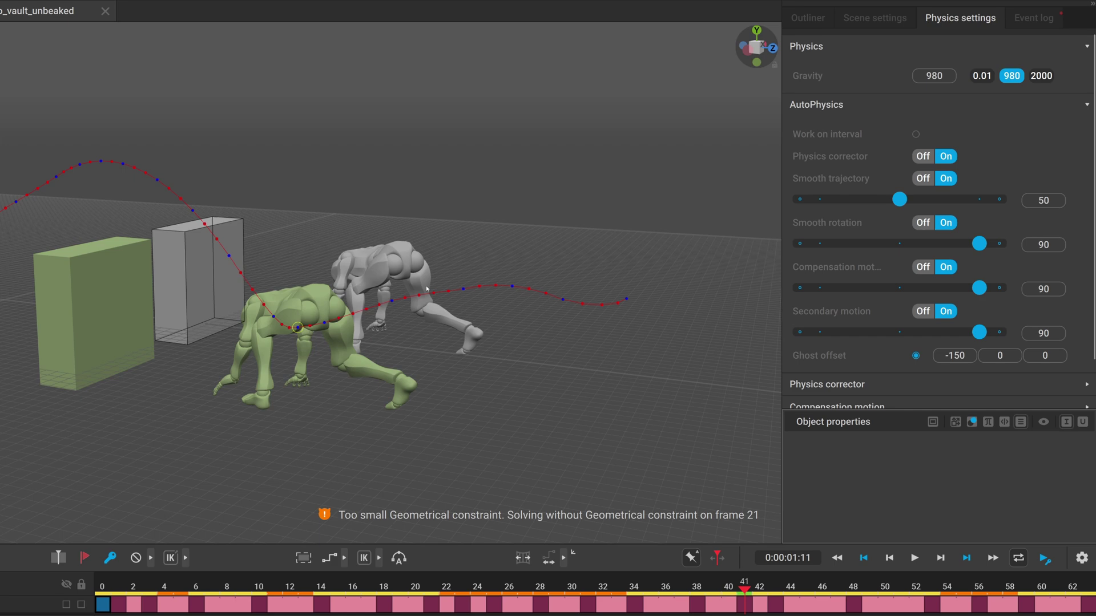
right_drag(427, 288, 377, 374)
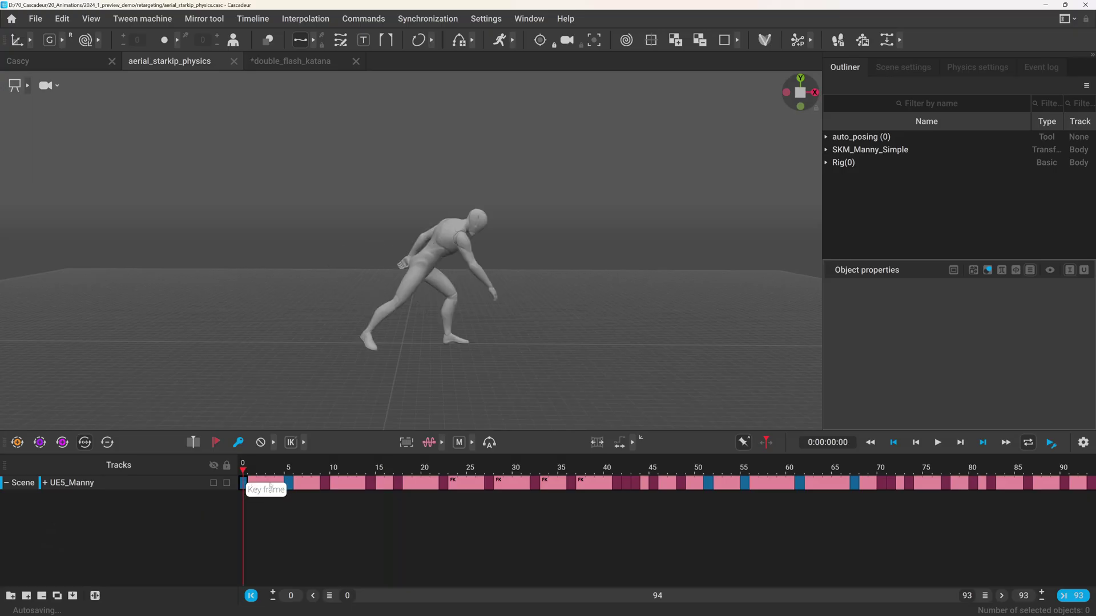
Scrub through the aerial_starkip_physics animation and copy it for retargeting
drag(271, 486, 1089, 484)
click(62, 18)
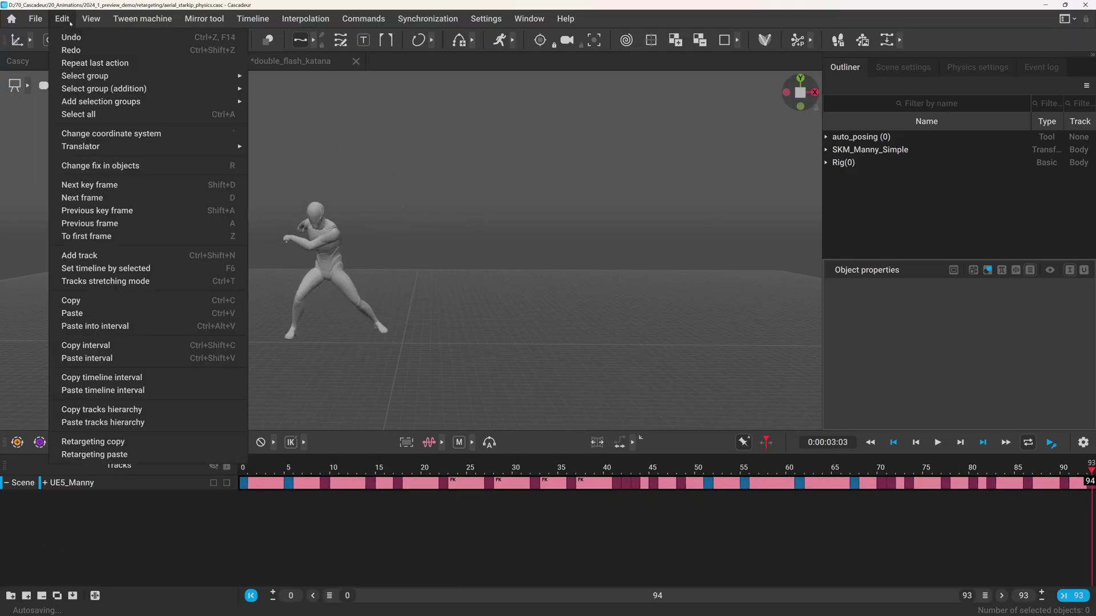
click(83, 442)
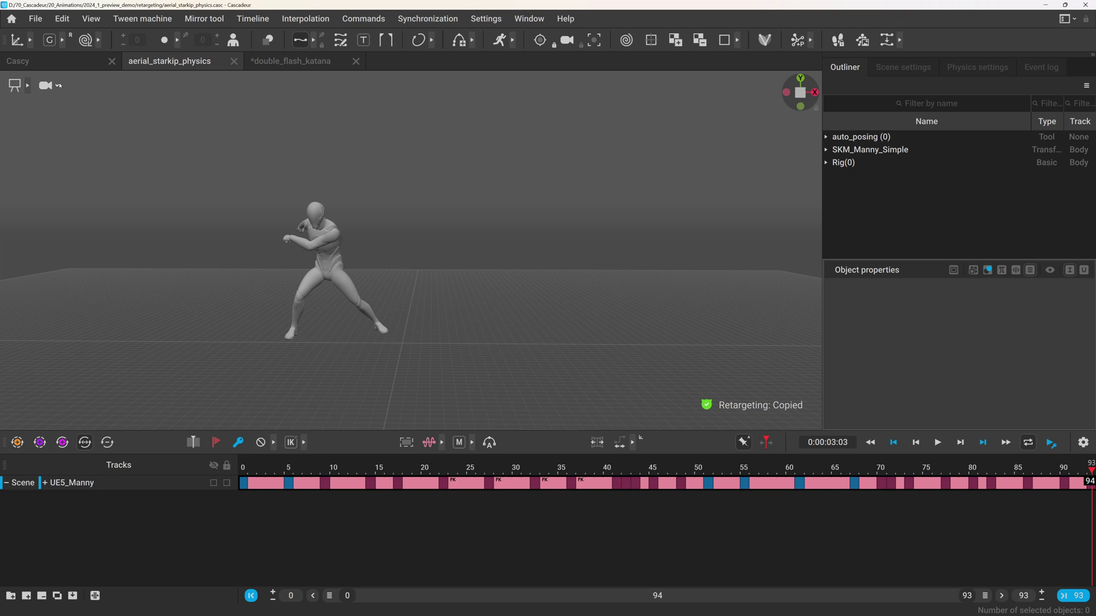
In the Cascy scene, retarget-paste the animation onto Cascy's center of mass and play it
click(63, 64)
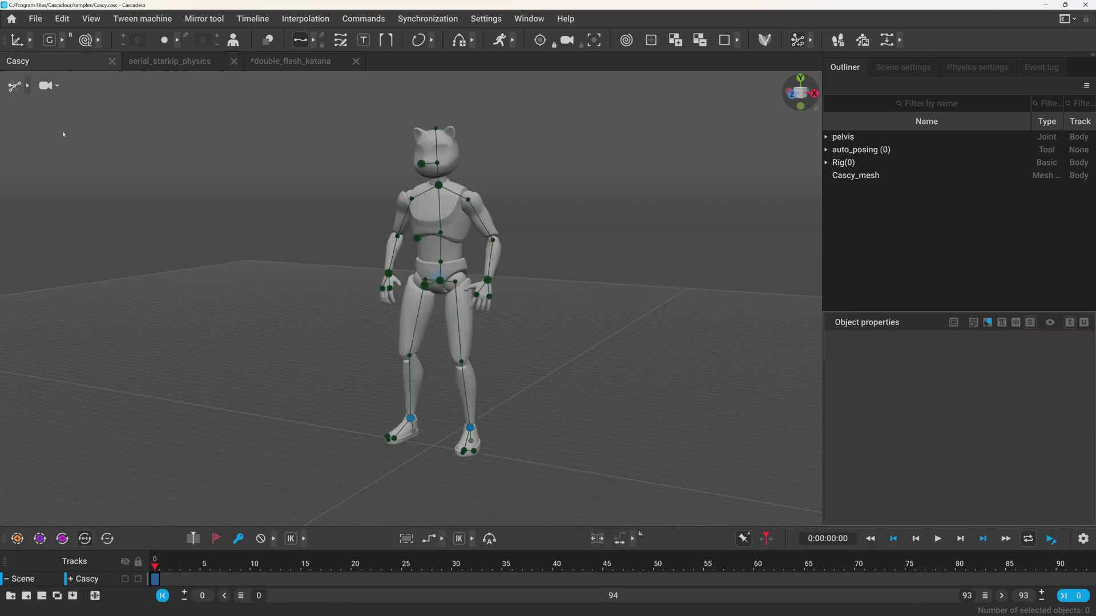
click(80, 580)
click(62, 18)
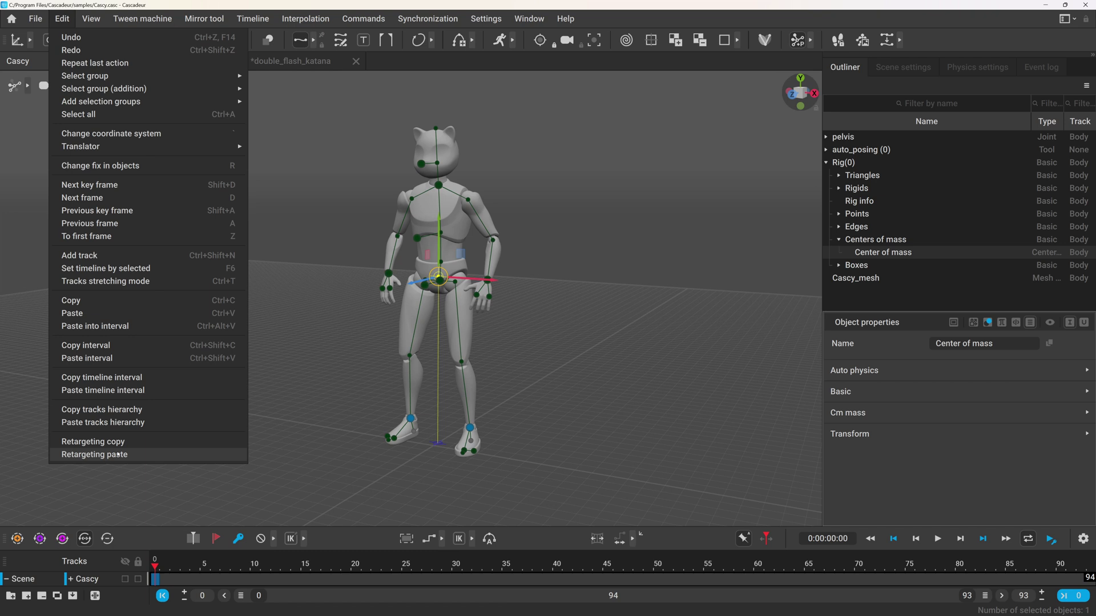
click(95, 454)
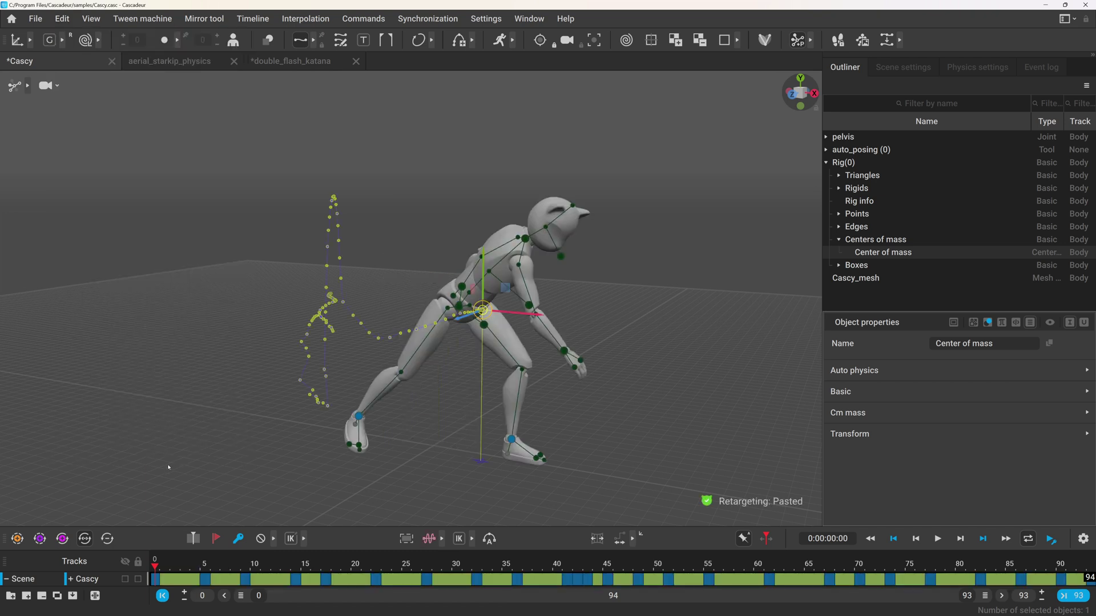
key(space)
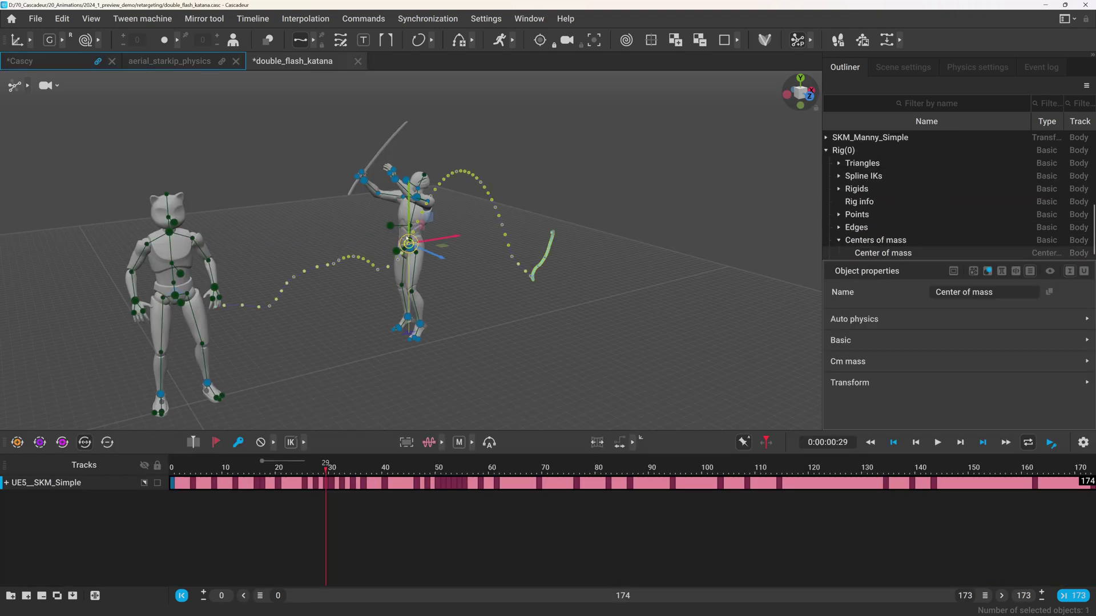
Copy Manny's katana animation and retarget-paste it onto the left character's centre of mass
click(63, 18)
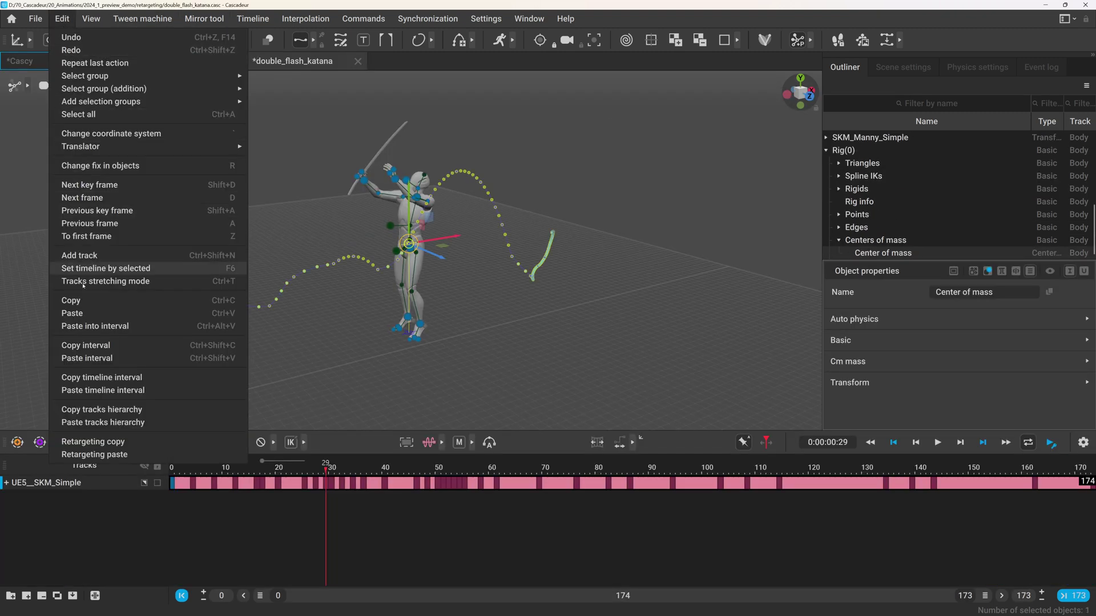
click(119, 442)
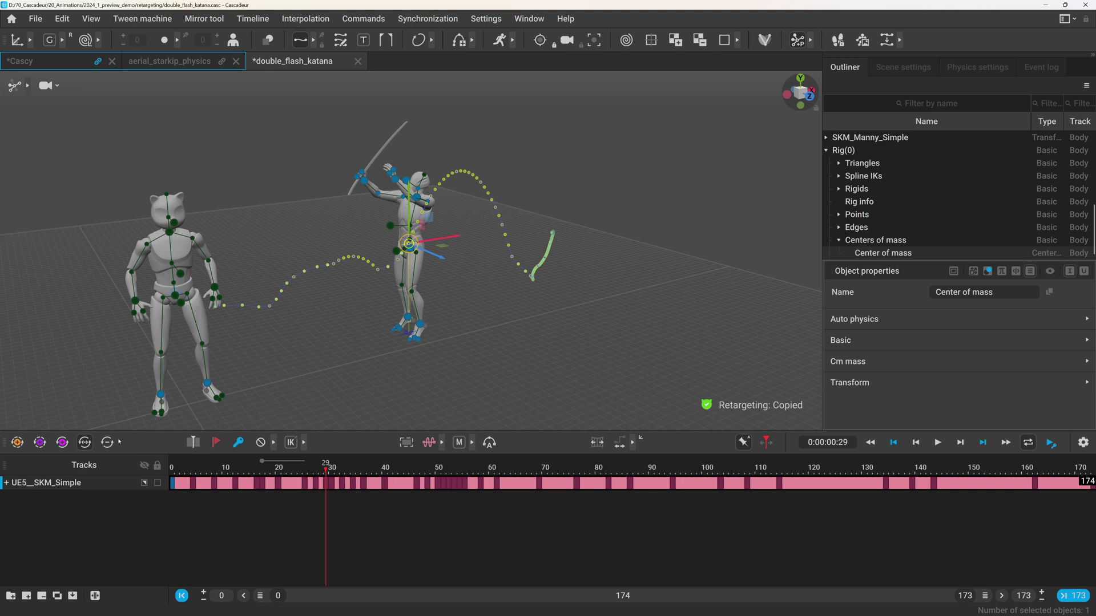
click(178, 291)
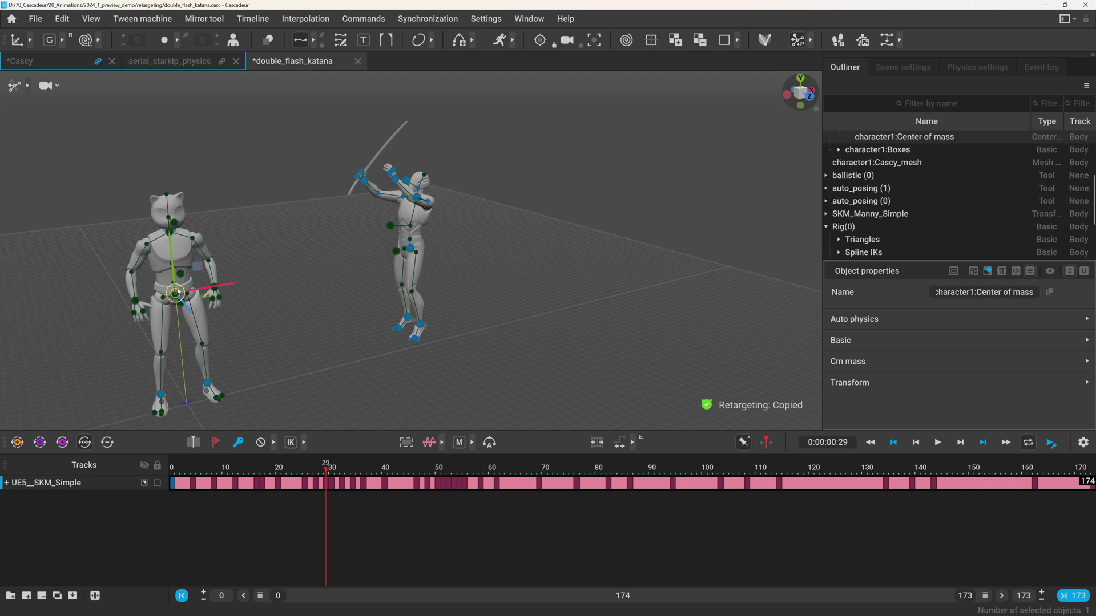
click(73, 22)
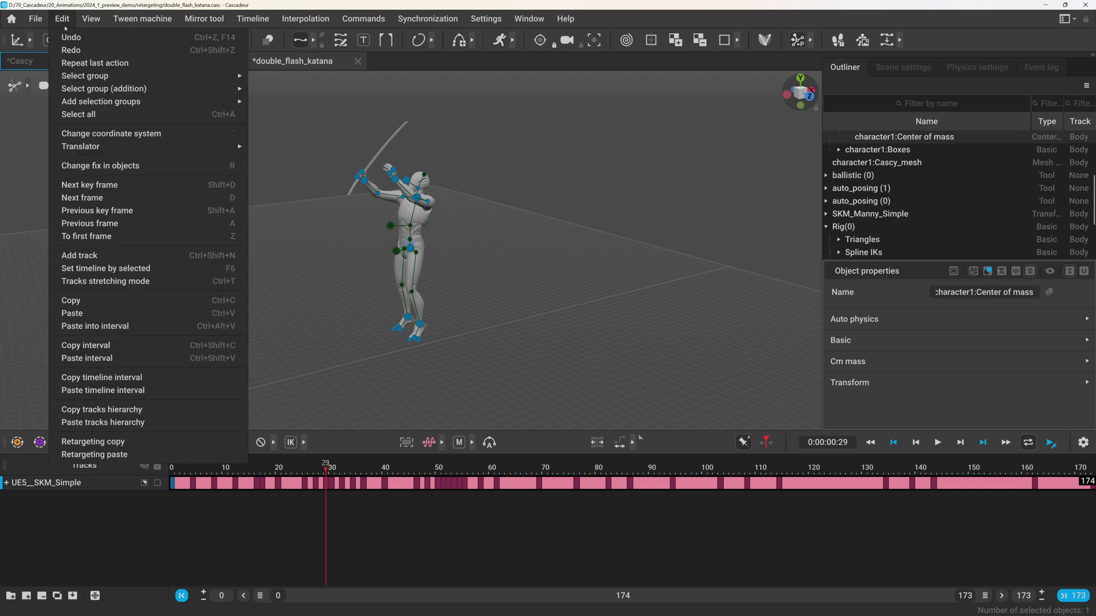
click(98, 456)
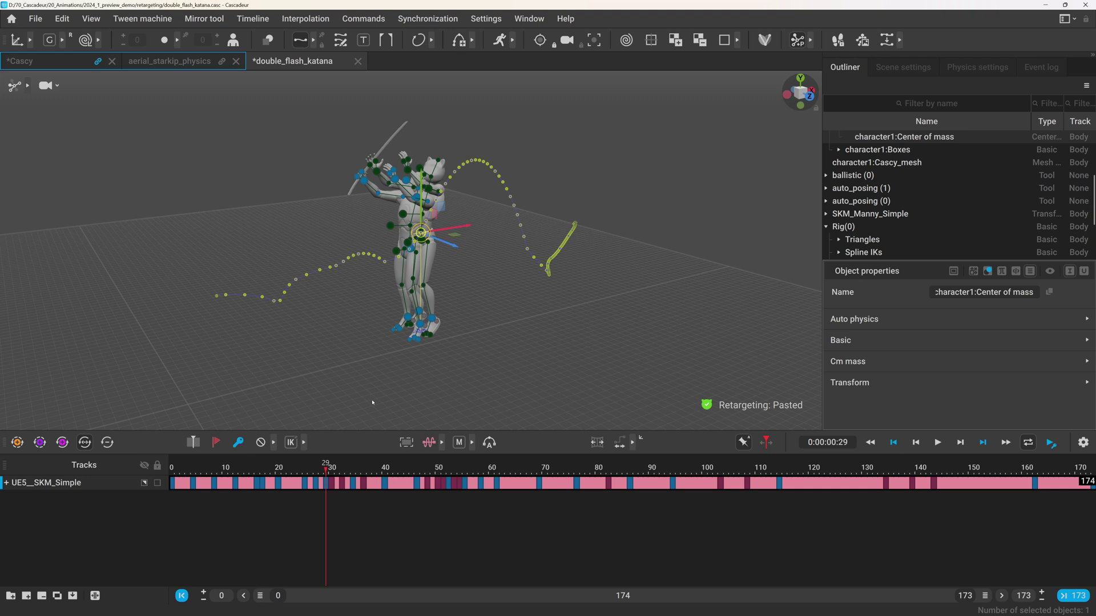
Turn on Interval edit mode and play the retargeted katana animation from near the start
click(616, 443)
key(space)
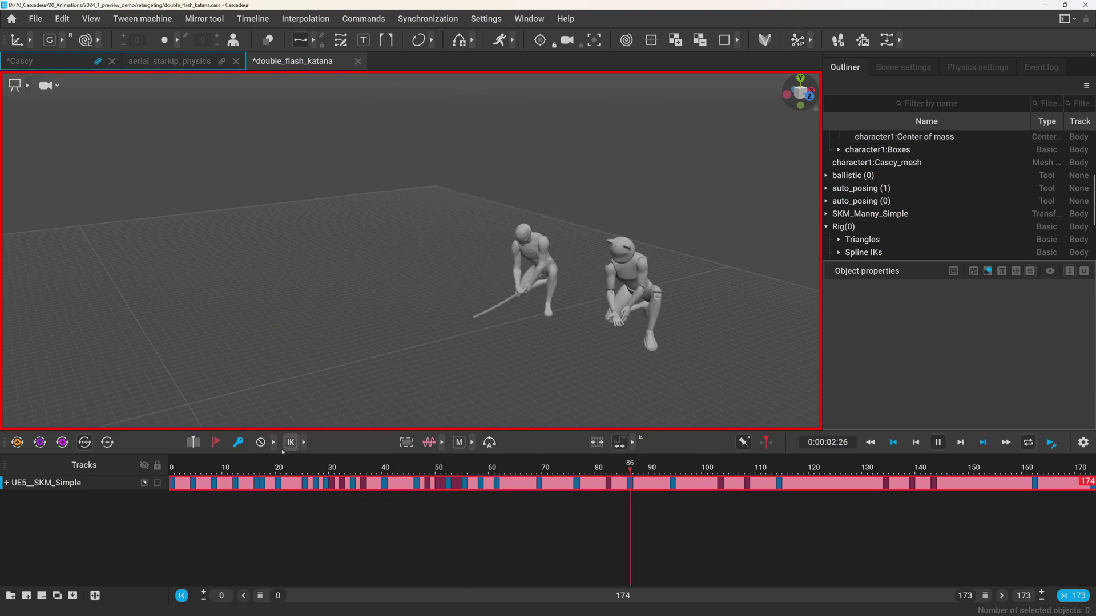
click(175, 469)
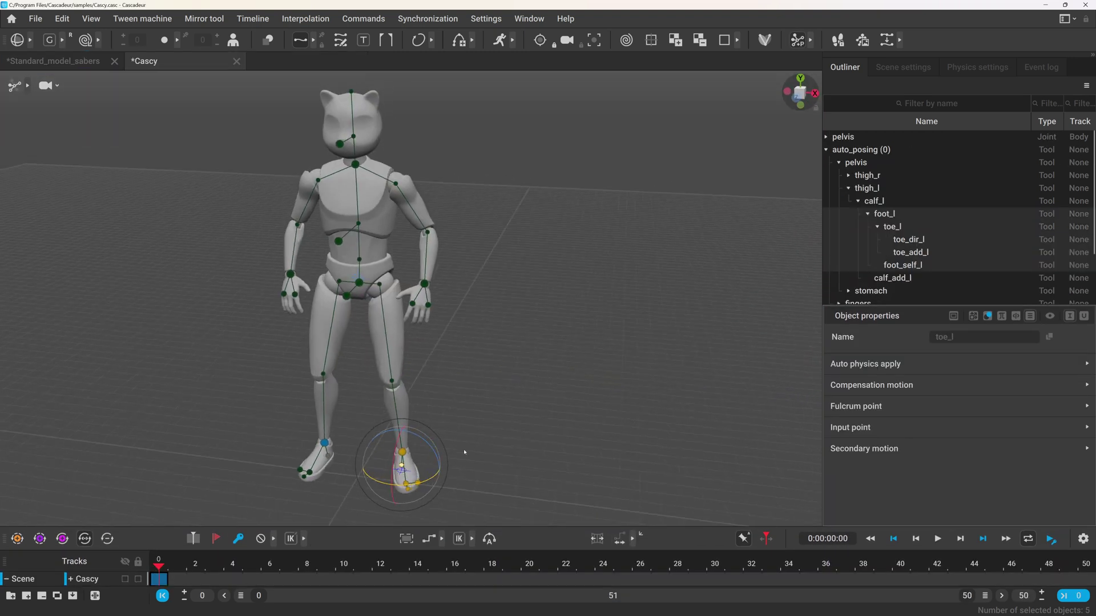
Rock Cascy's pose around the pinned left foot and select the left toe controls
right_drag(464, 452, 425, 428)
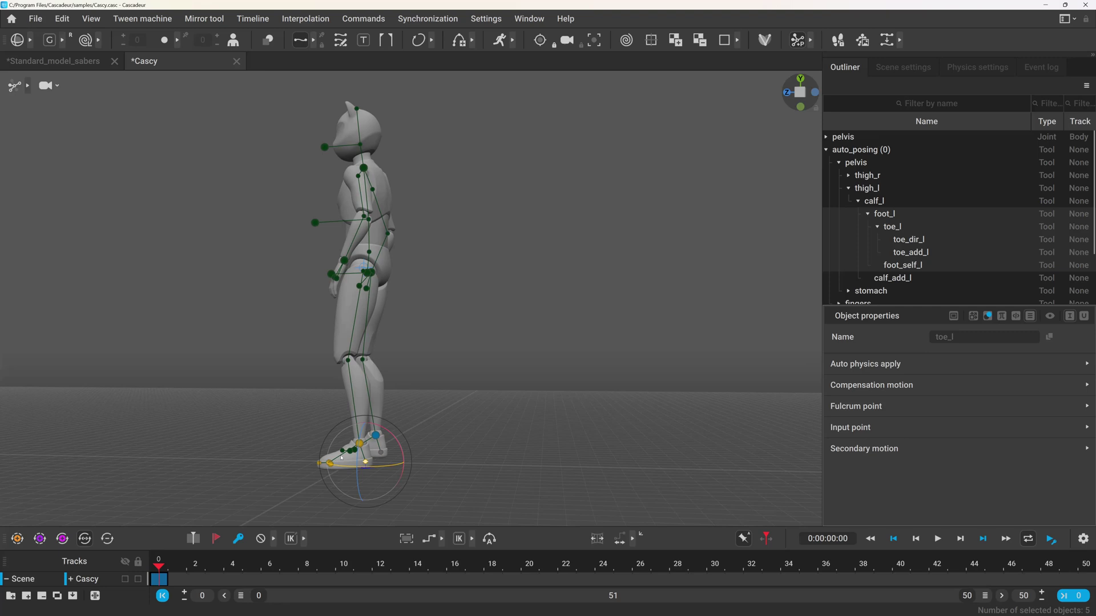
scroll(421, 424, up, 3)
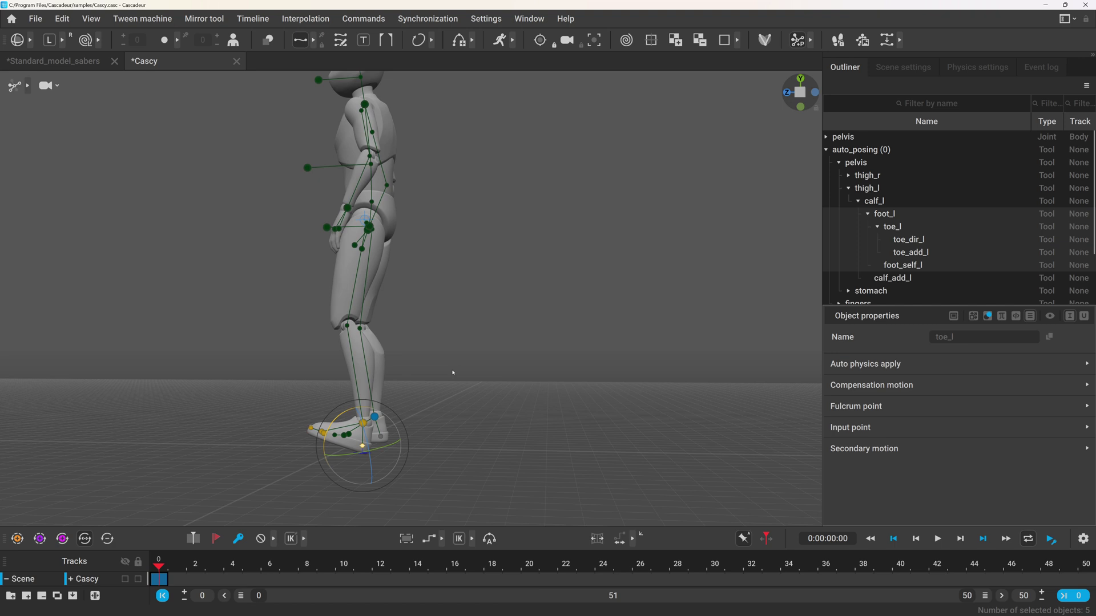
drag(419, 335, 402, 369)
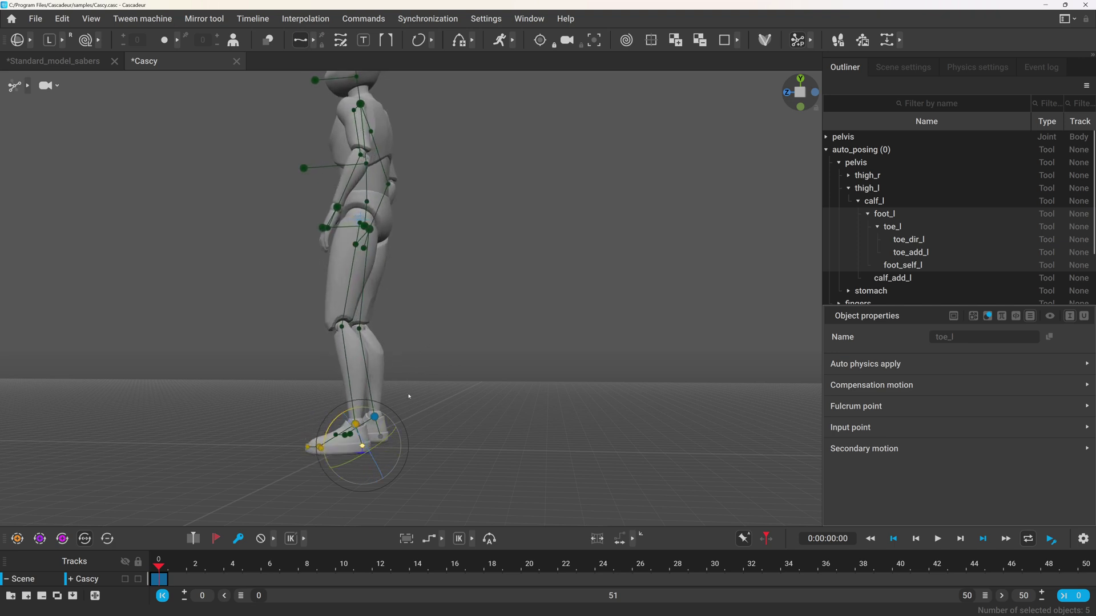
right_drag(402, 368, 440, 399)
click(440, 399)
scroll(549, 422, up, 3)
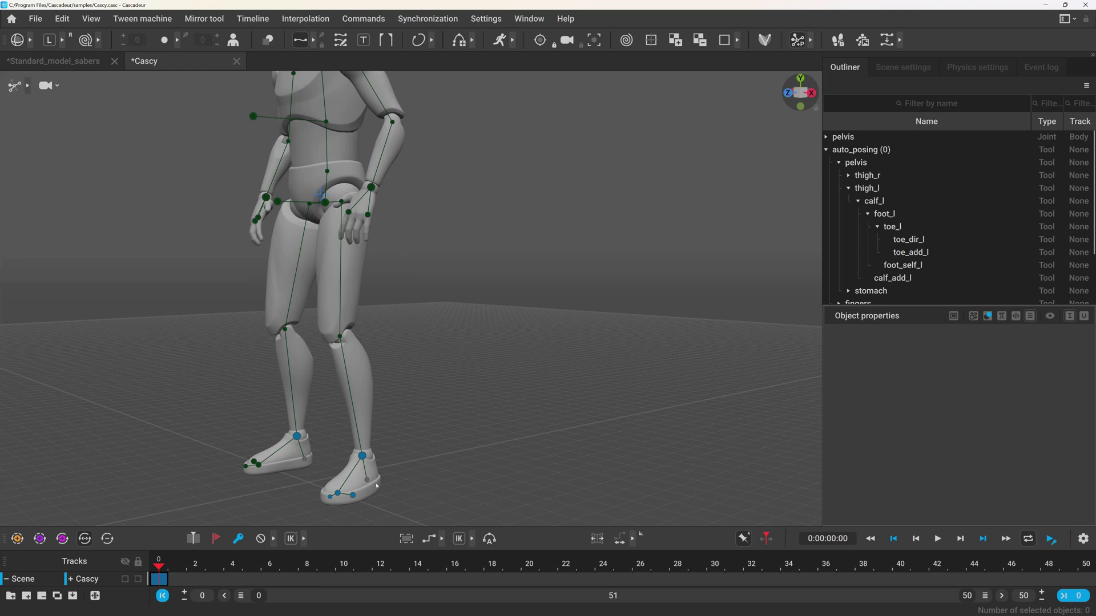
click(363, 458)
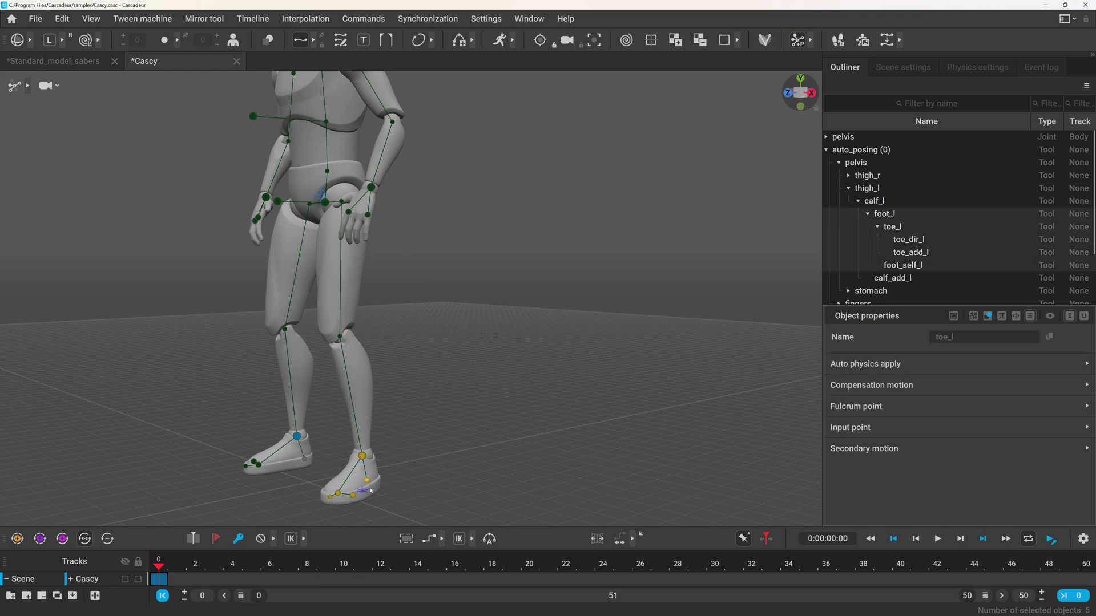
In Standard_model_sabers, add the saber tip direction point as an autoposing prop
key(ctrl+Tab)
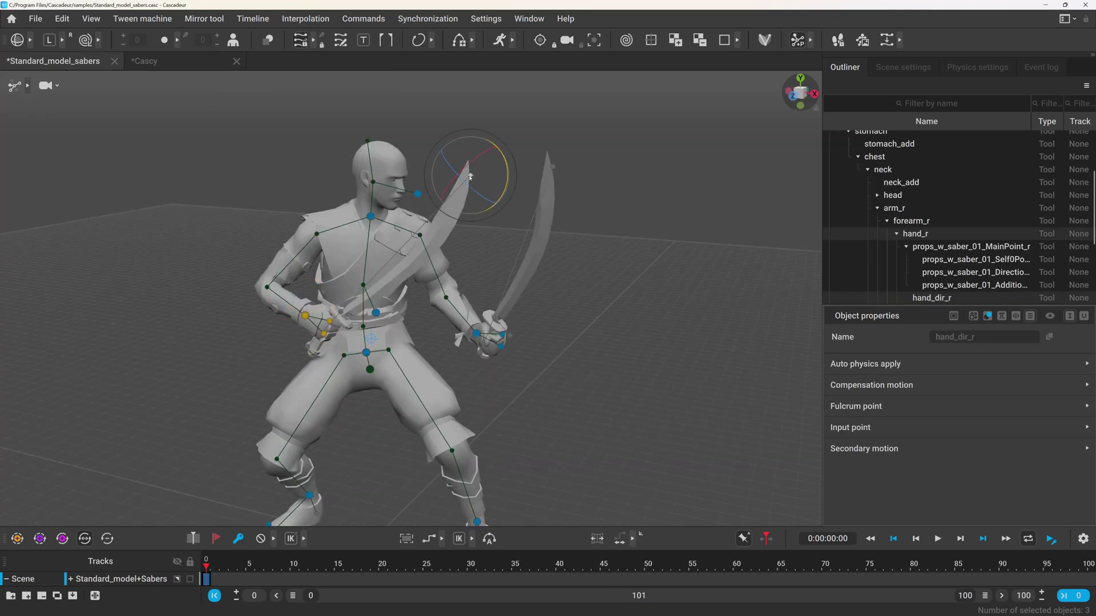
mouse_move(506, 174)
mouse_down()
mouse_move(504, 189)
mouse_move(499, 178)
mouse_up()
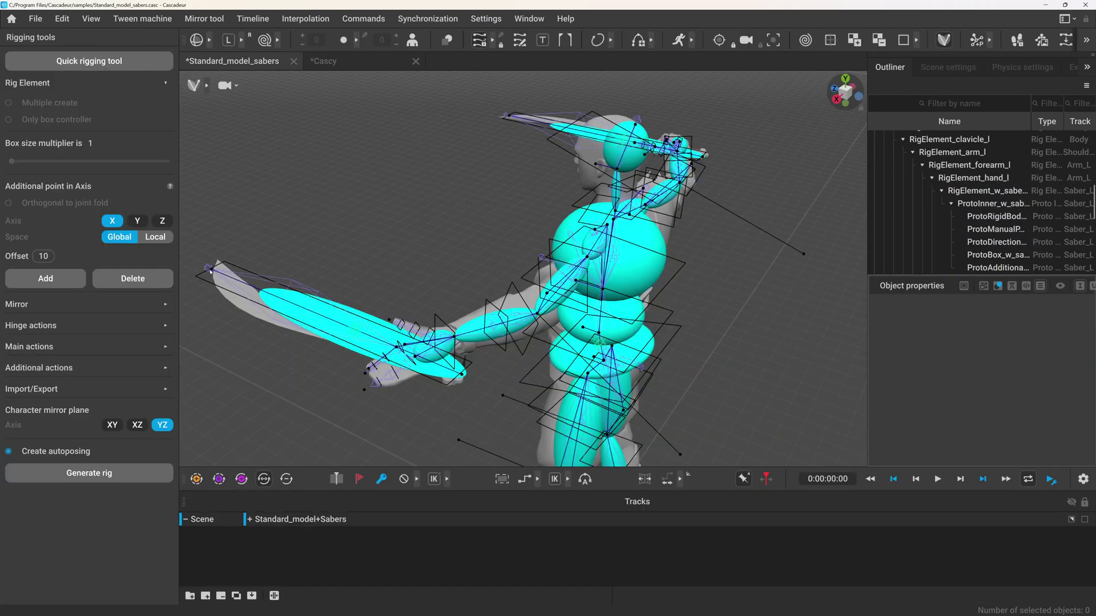
click(210, 272)
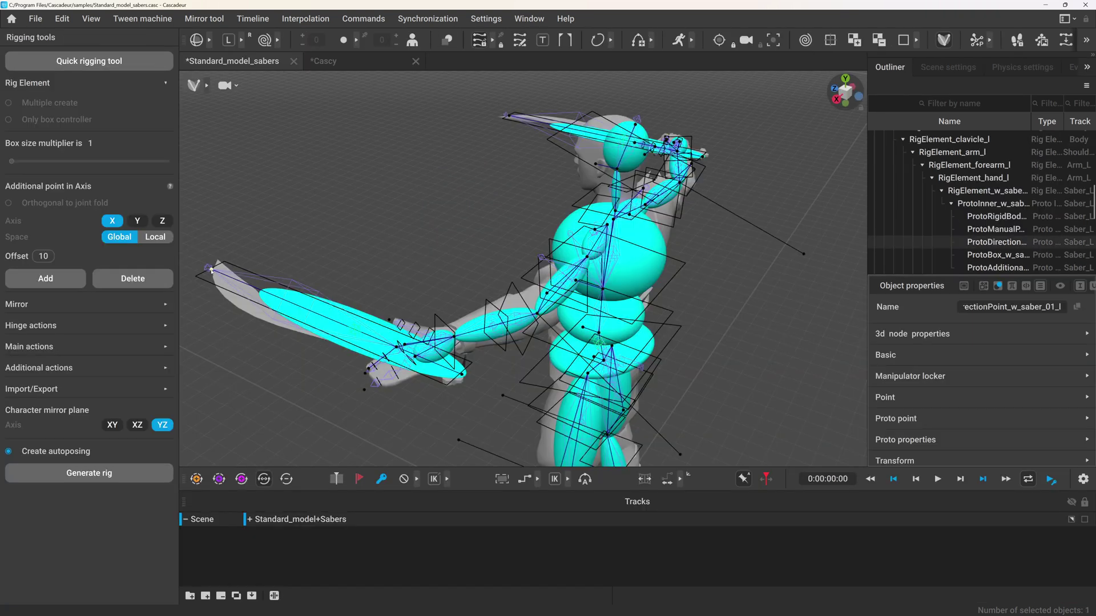
click(64, 372)
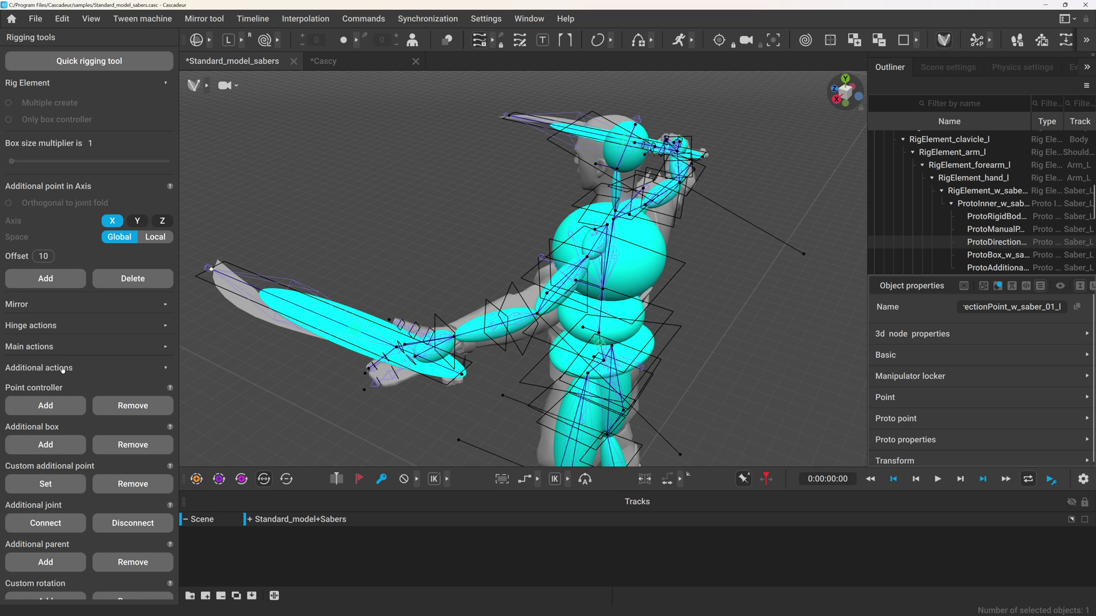
scroll(34, 457, down, 5)
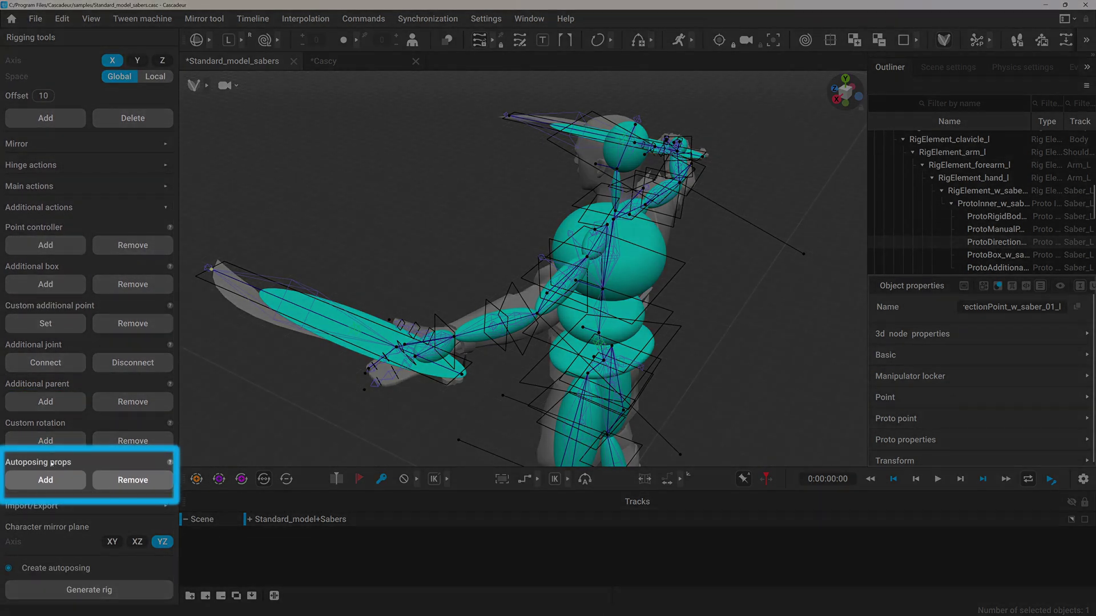
click(30, 481)
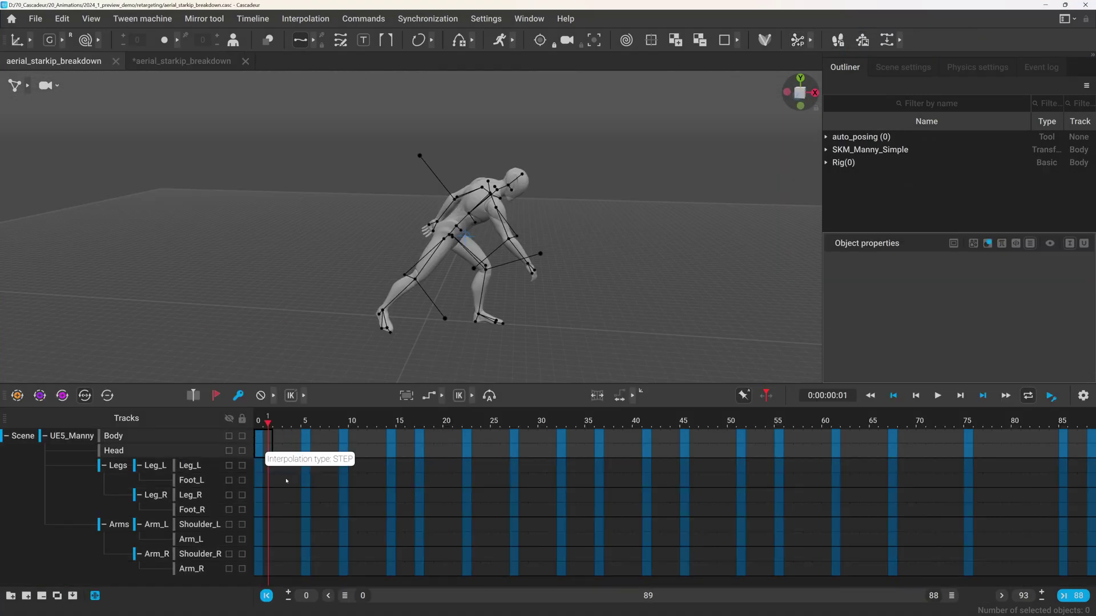
Auto-interpolate all keyframes of the aerial starkip breakdown and compare playback around frames 48–53
drag(286, 481, 1093, 580)
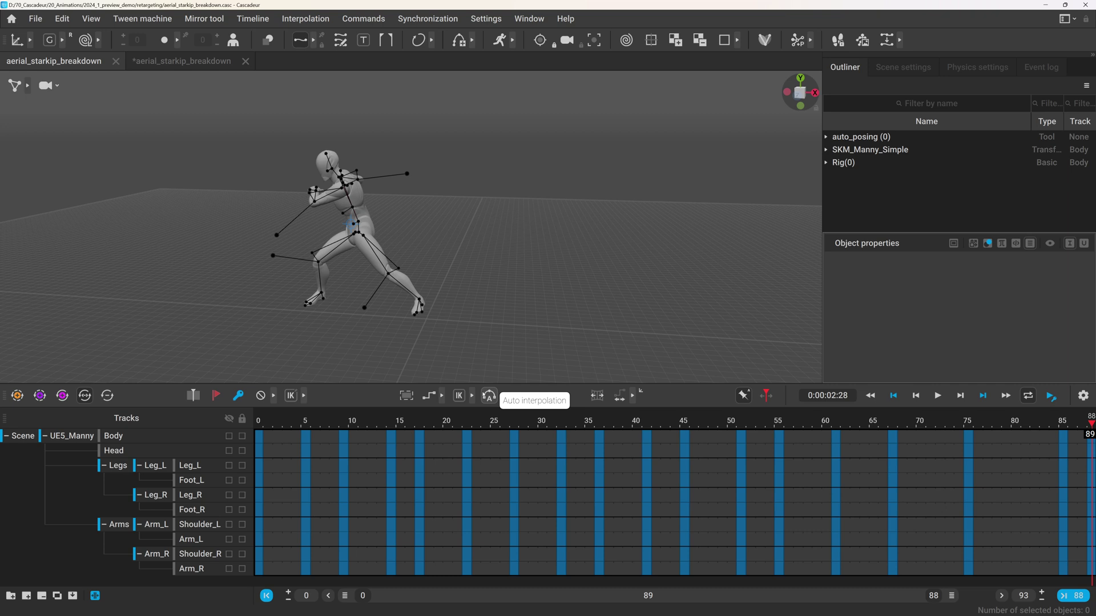
click(489, 396)
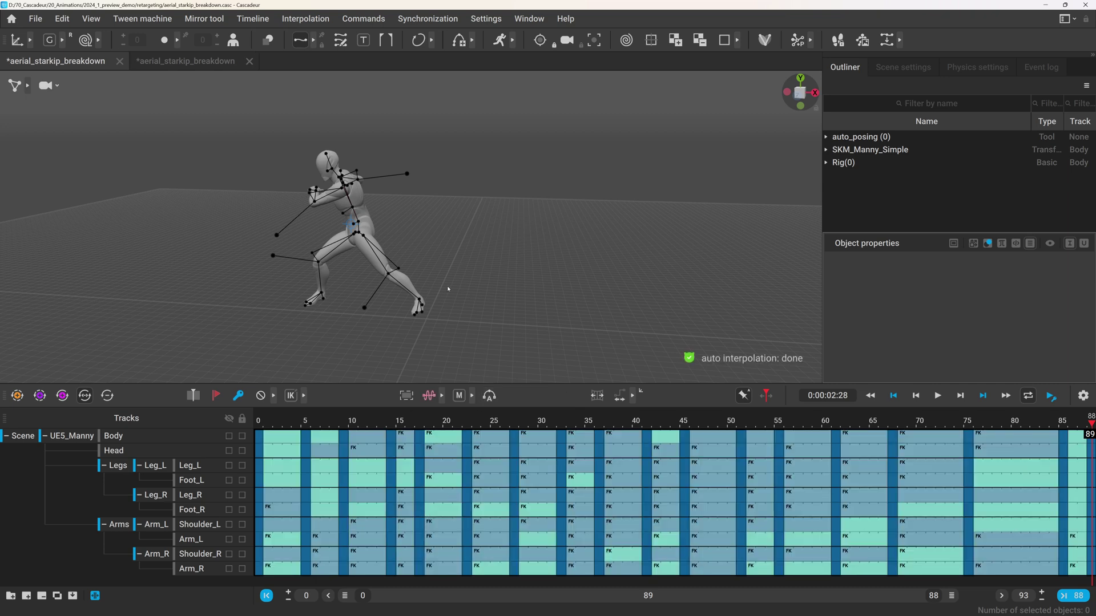
key(space)
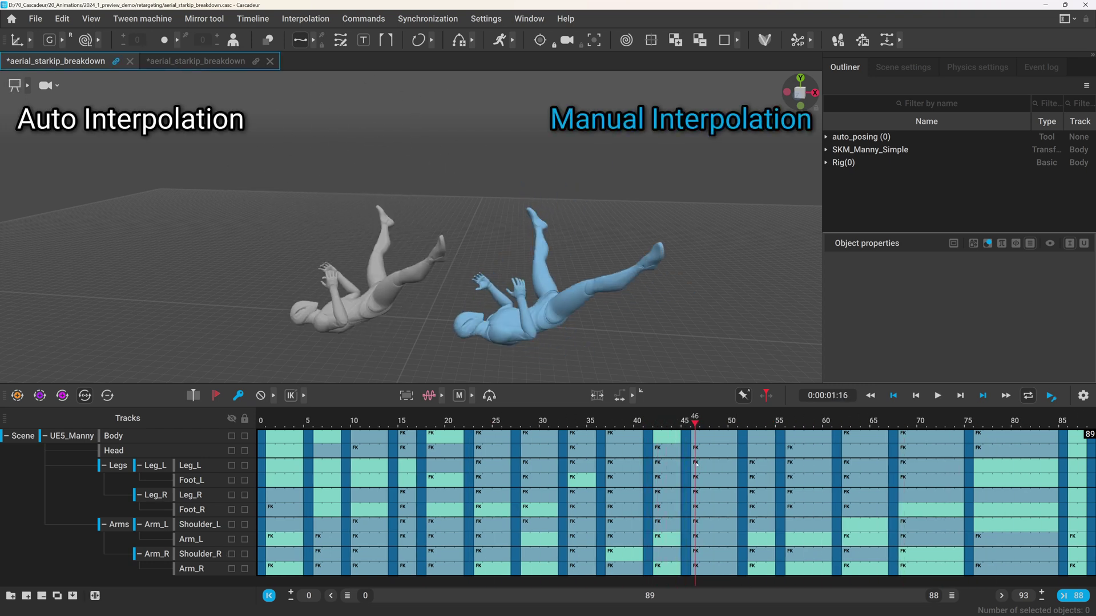
click(717, 472)
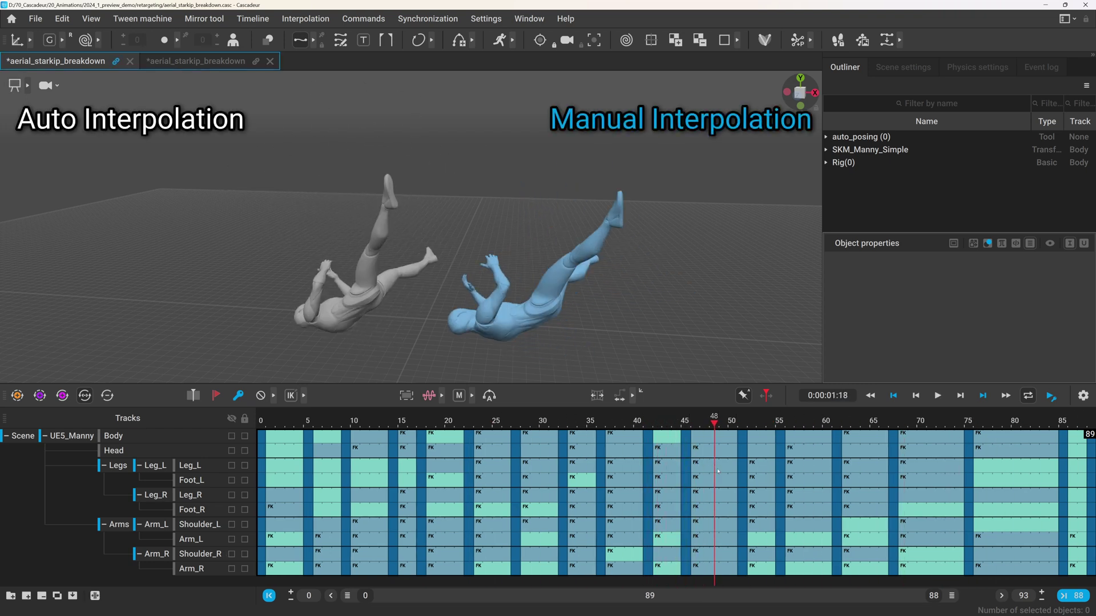
drag(717, 472, 911, 521)
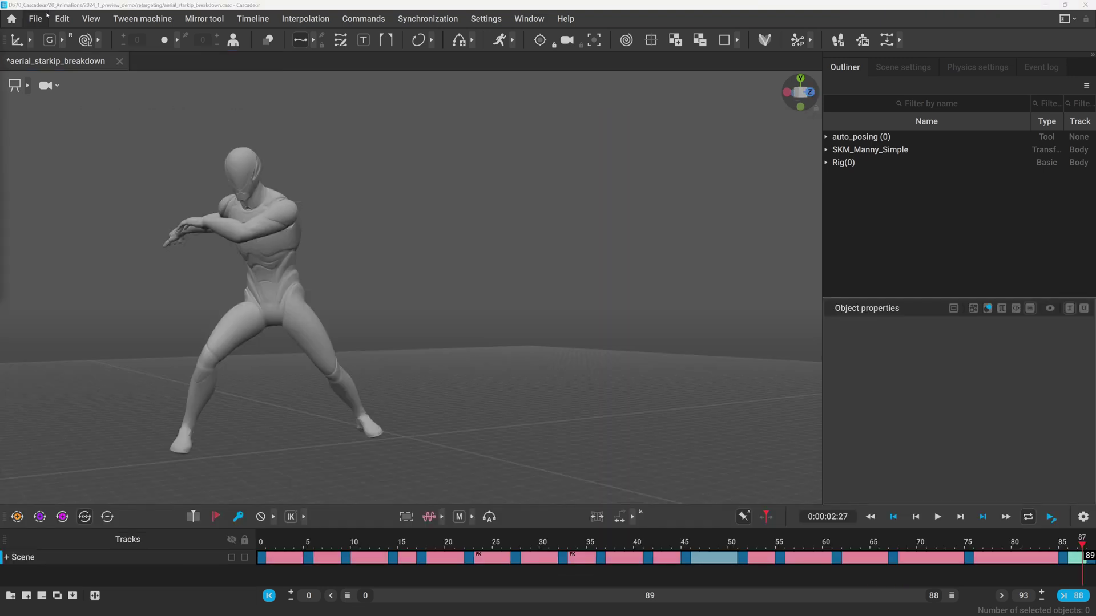
In the Fbx/Dae import dialog, try the Scene, Add model to selected, and Animation to selected frames presets
click(37, 21)
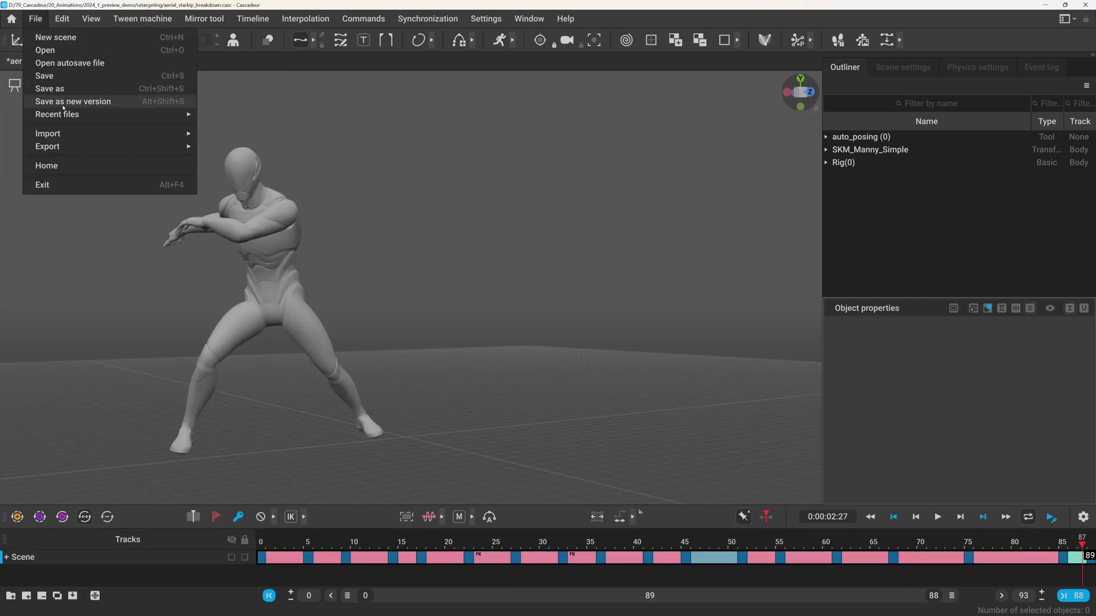
mouse_move(186, 132)
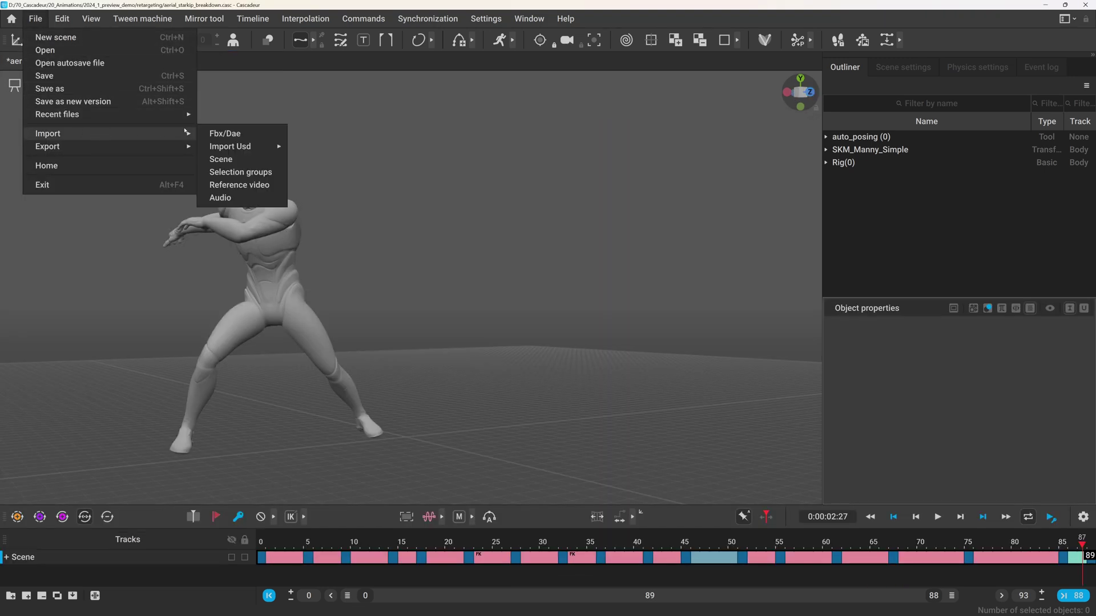
click(238, 133)
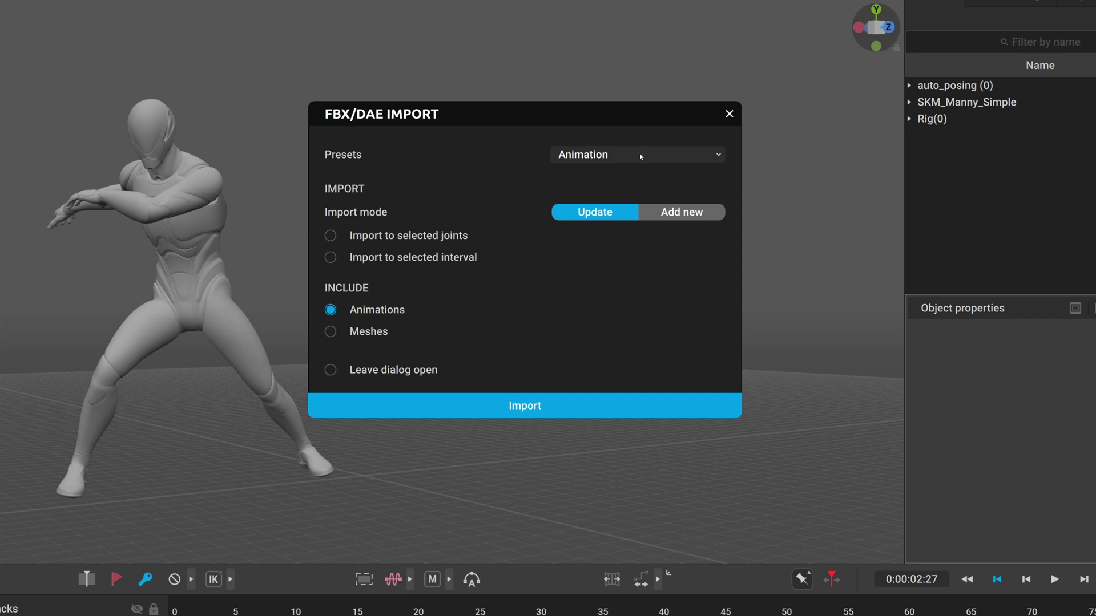
click(654, 156)
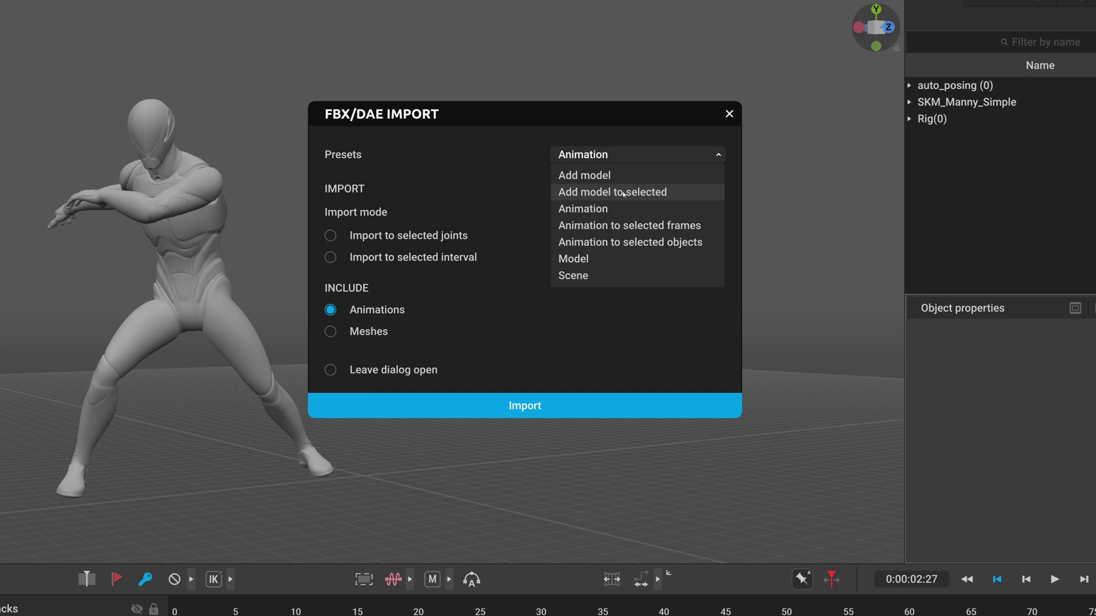
click(587, 276)
click(639, 157)
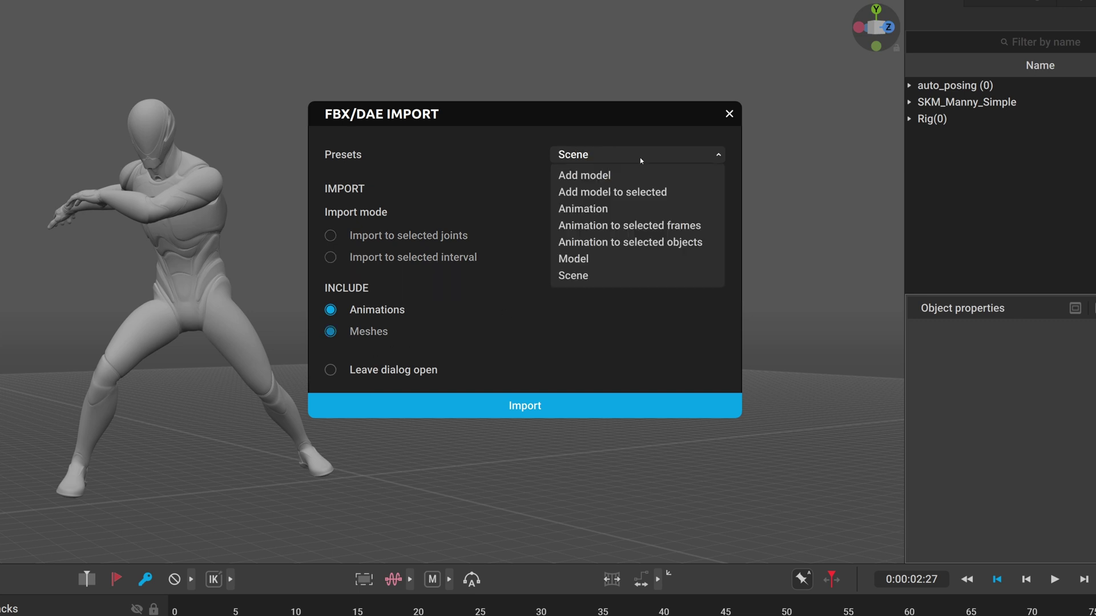
click(620, 193)
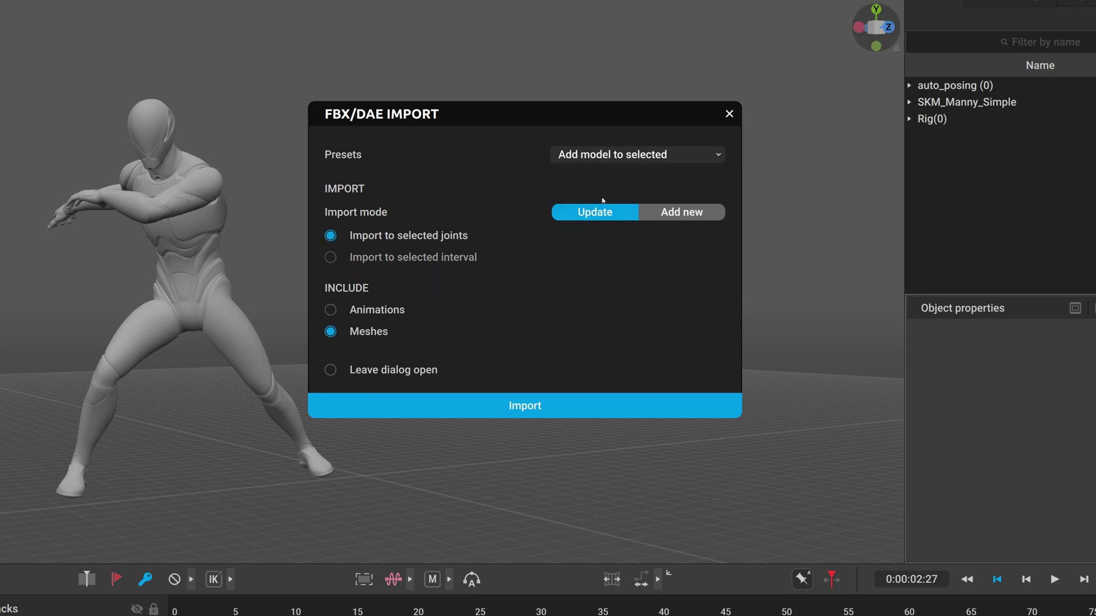
click(587, 157)
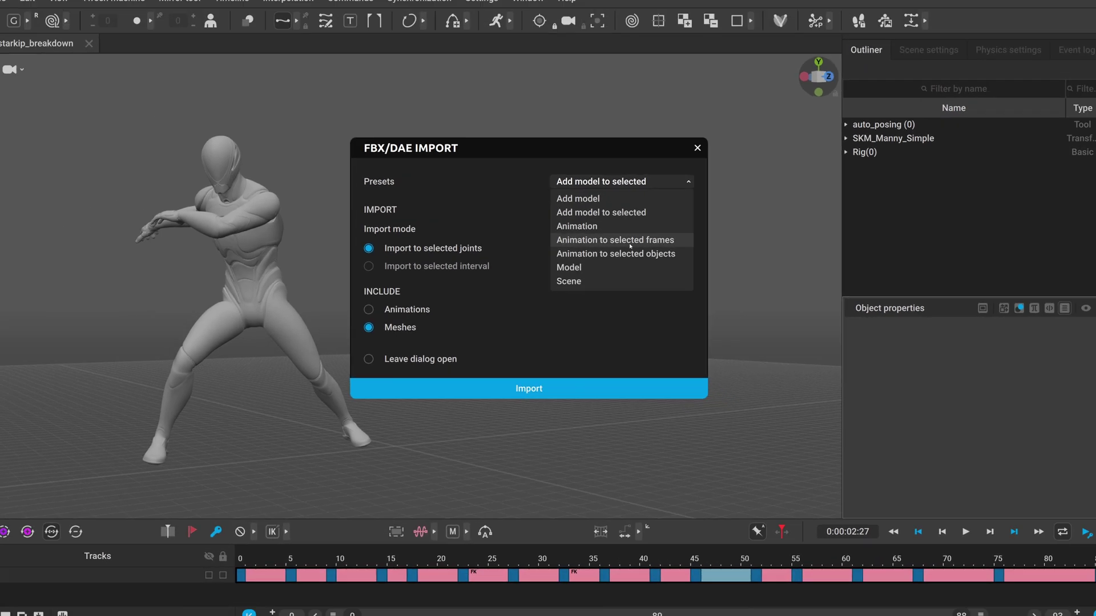
click(629, 225)
Add an extra floating viewport from the Window menu, widen it, and dock it on the right
click(525, 19)
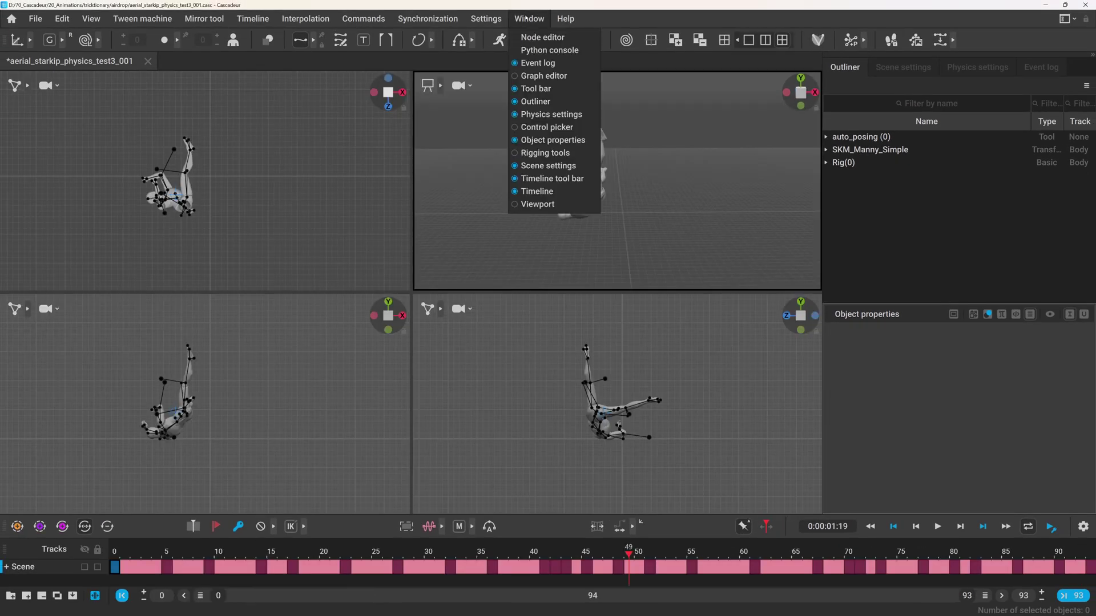
click(543, 205)
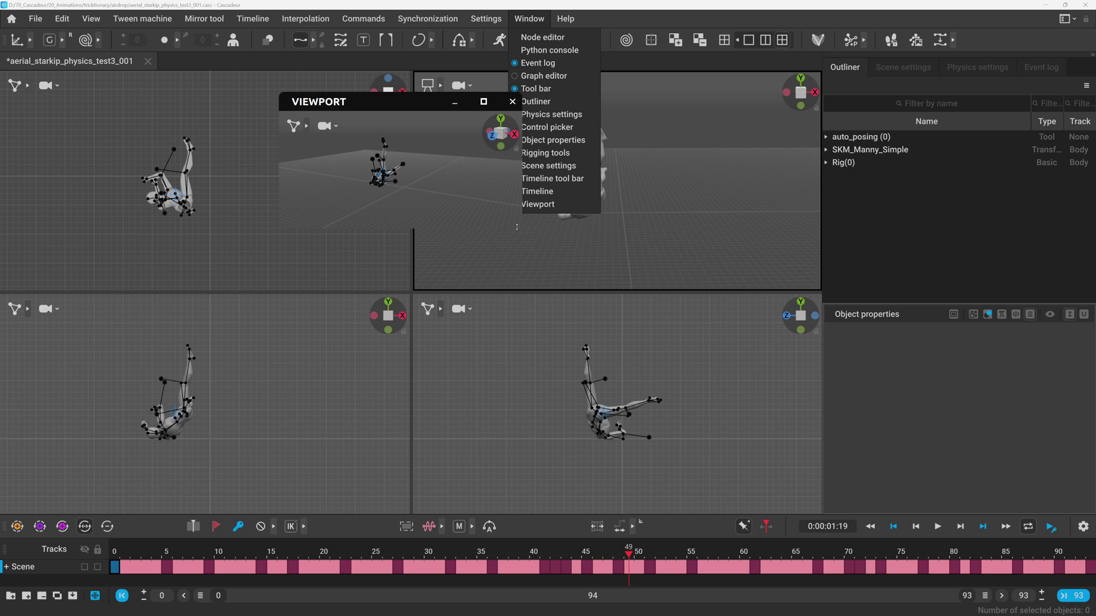
drag(522, 306, 917, 306)
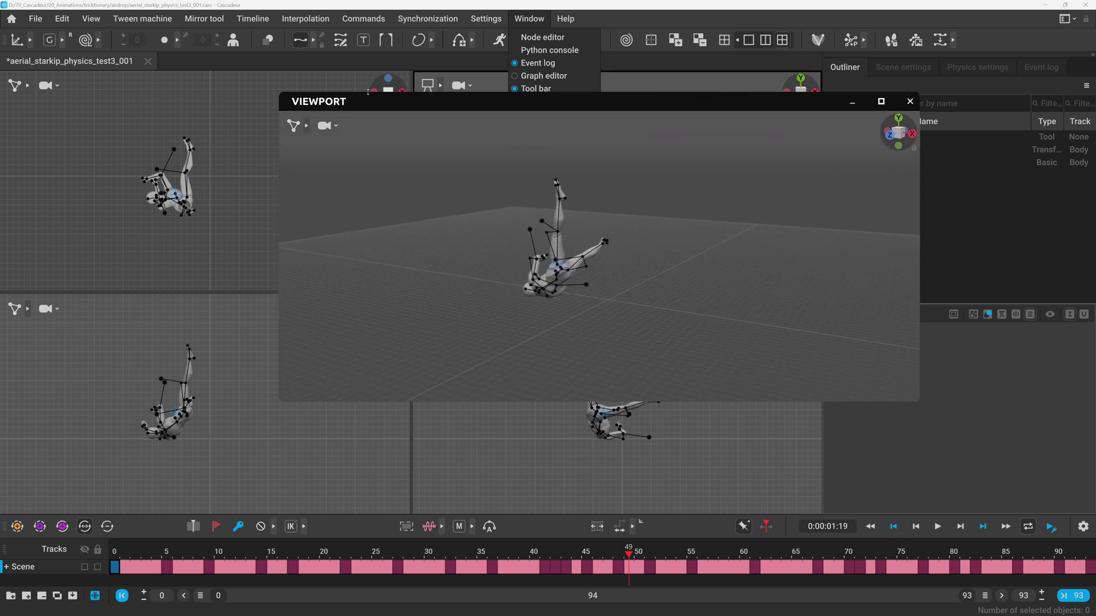
drag(369, 93, 800, 162)
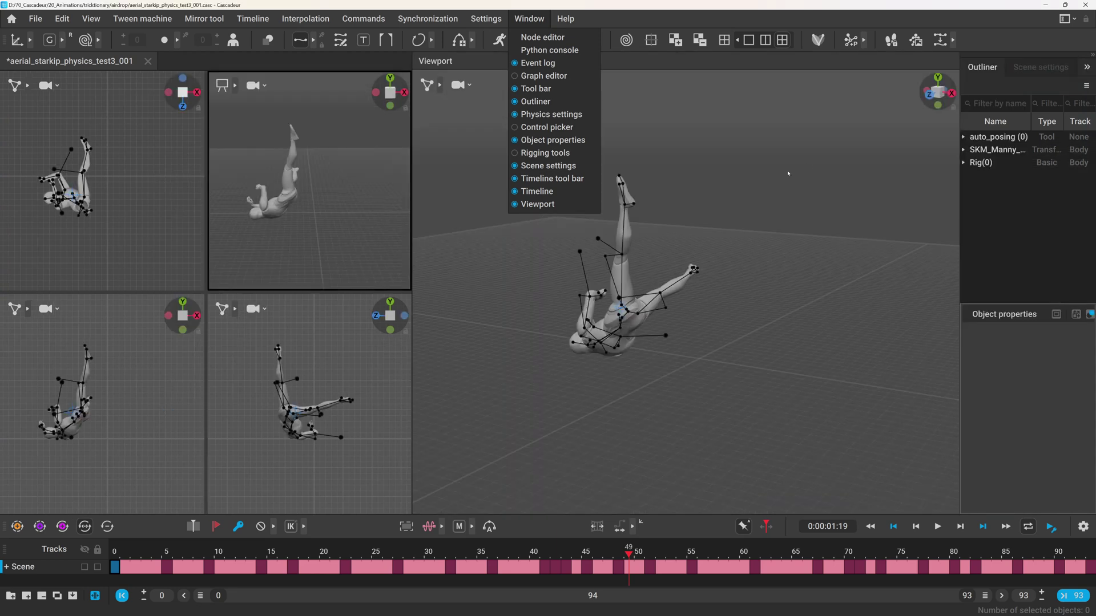
click(748, 40)
Switch between two- and four-viewport layouts, then return to two side-by-side views
click(766, 40)
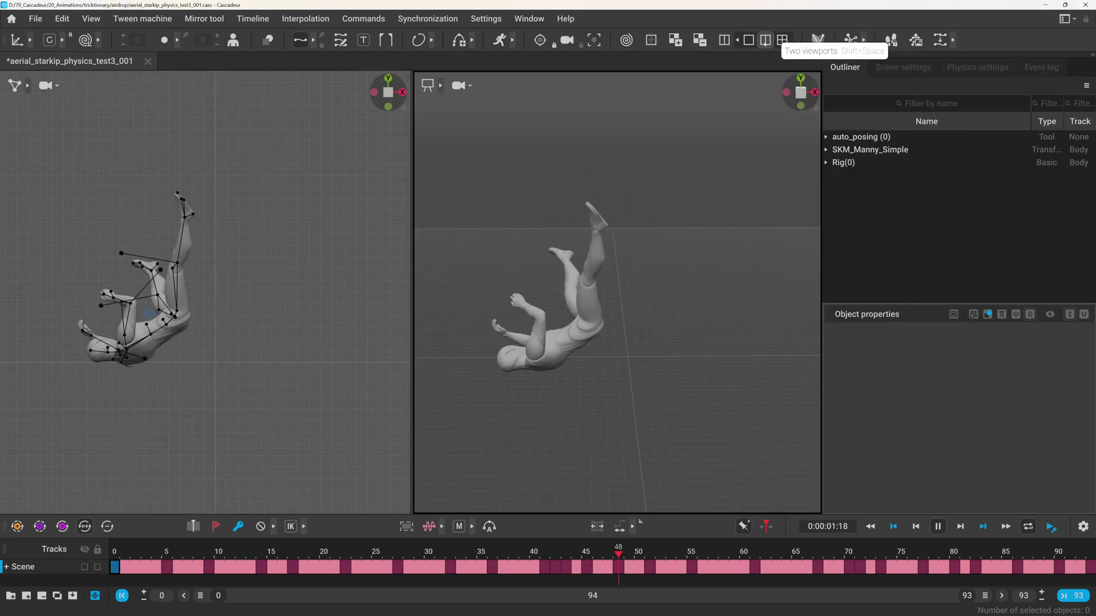
click(782, 40)
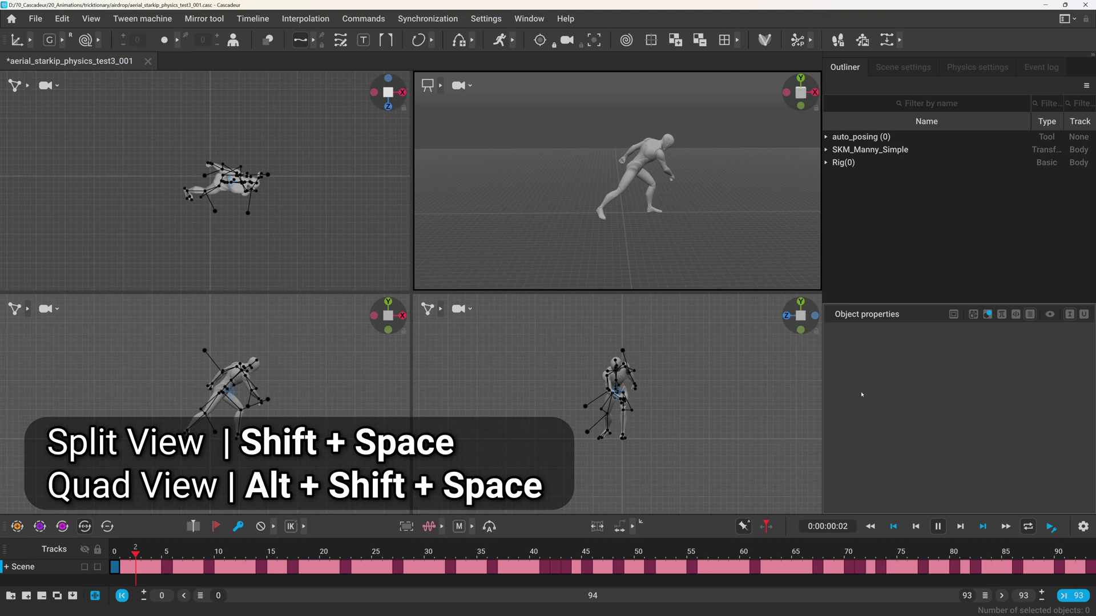
key(shift+space)
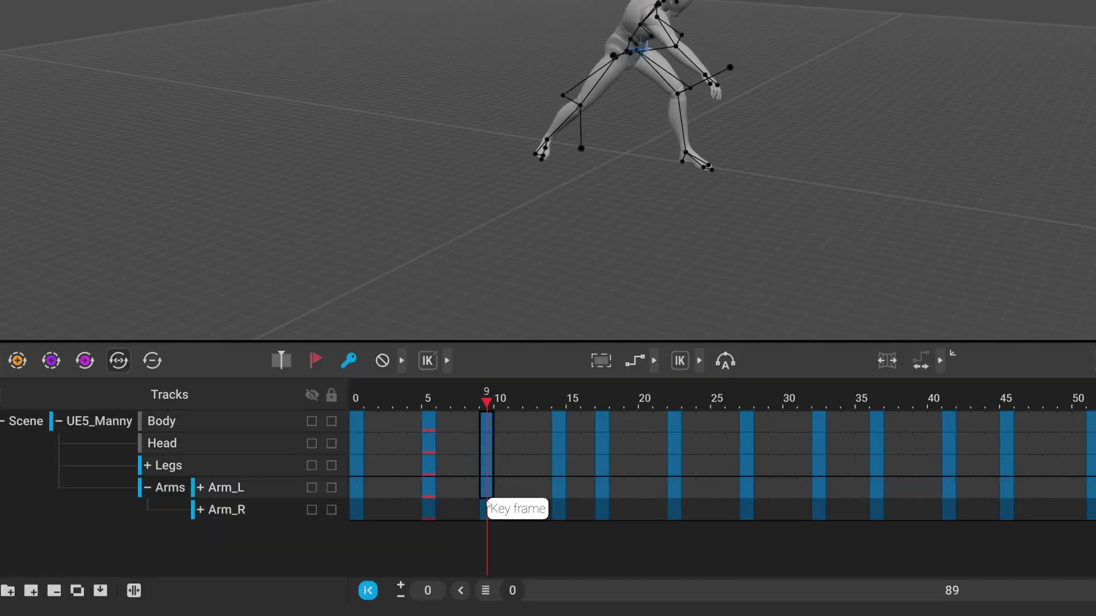
Try Labels 3, 4 and 5 on the key at frame 17
click(320, 366)
click(394, 403)
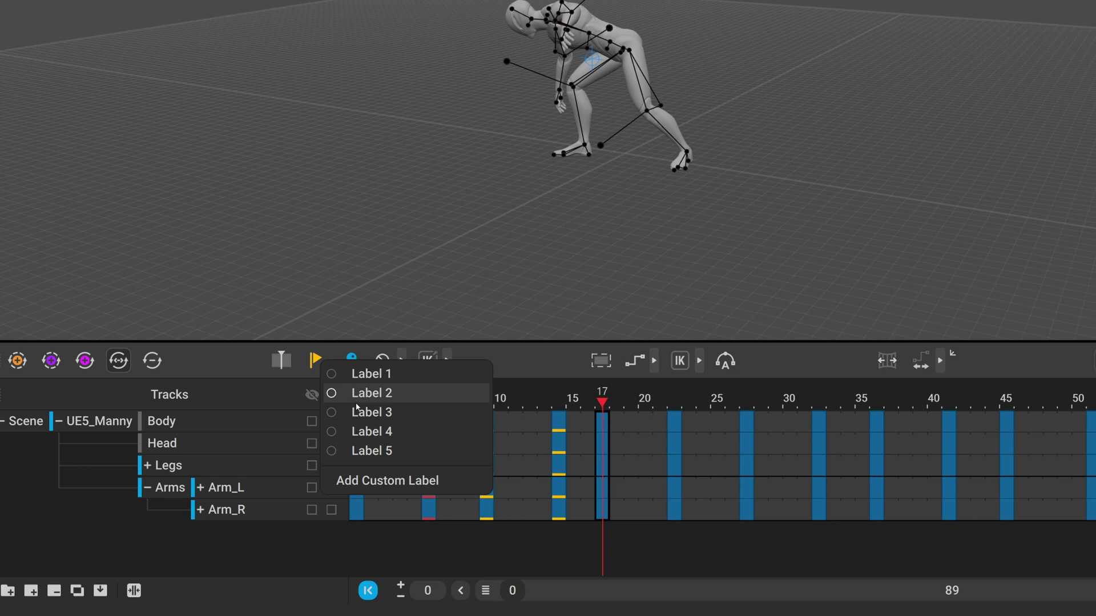
click(373, 412)
click(374, 431)
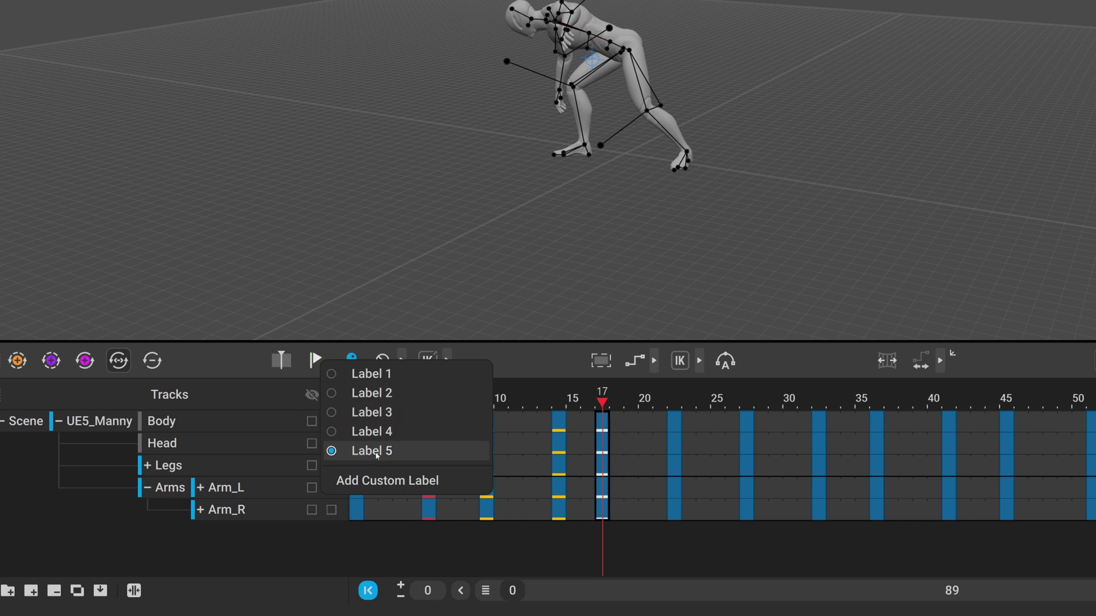
Create a magenta custom label named 'Breakdown' and apply it to the frame 17 key
click(387, 480)
text(B)
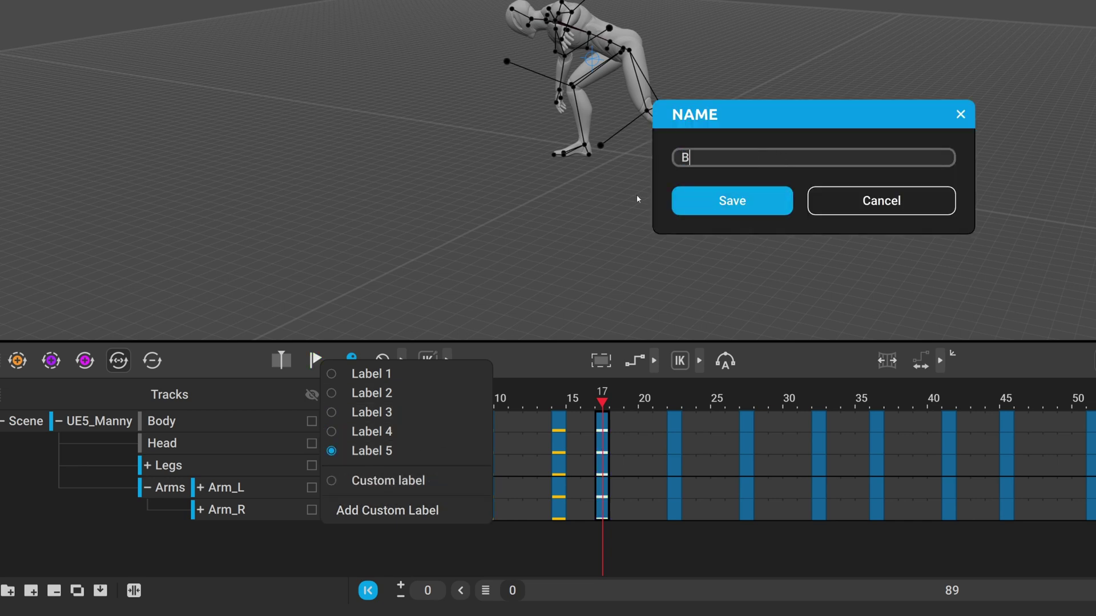
text(reakdown)
click(732, 201)
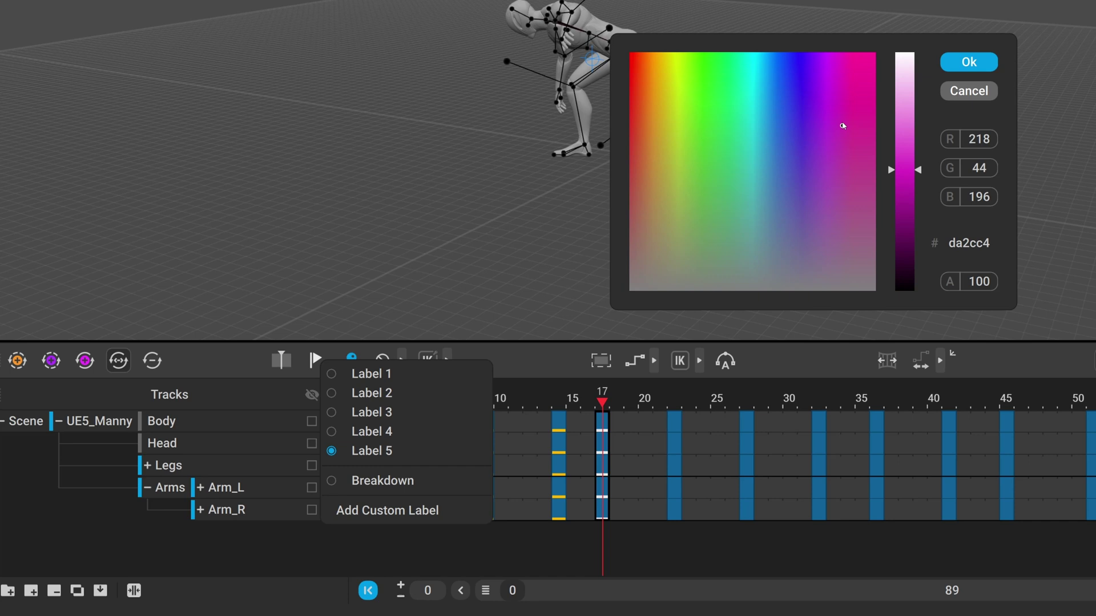
click(986, 68)
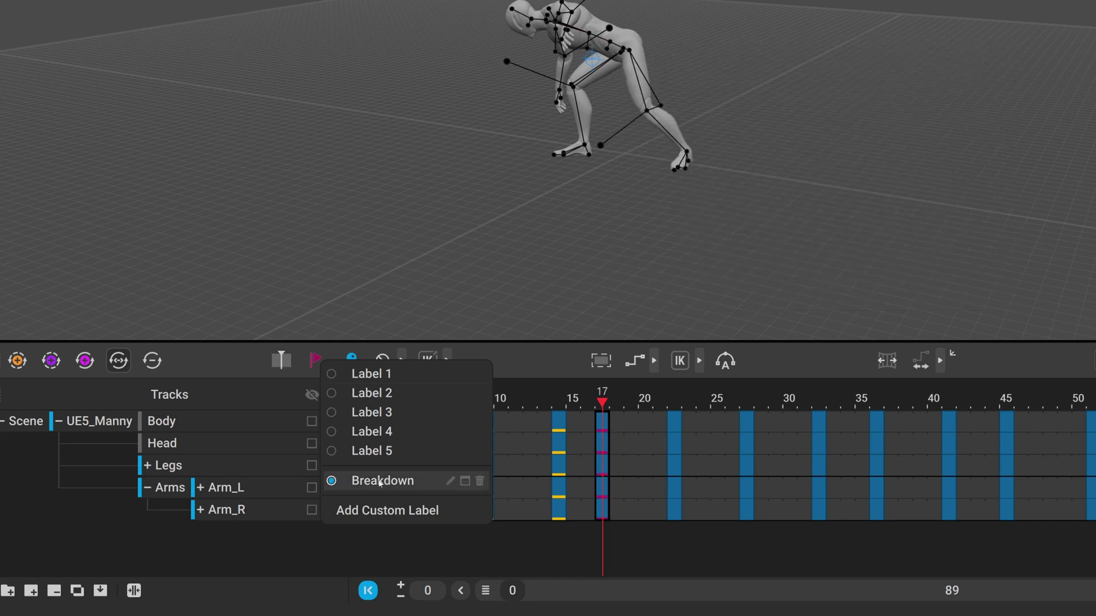
click(644, 450)
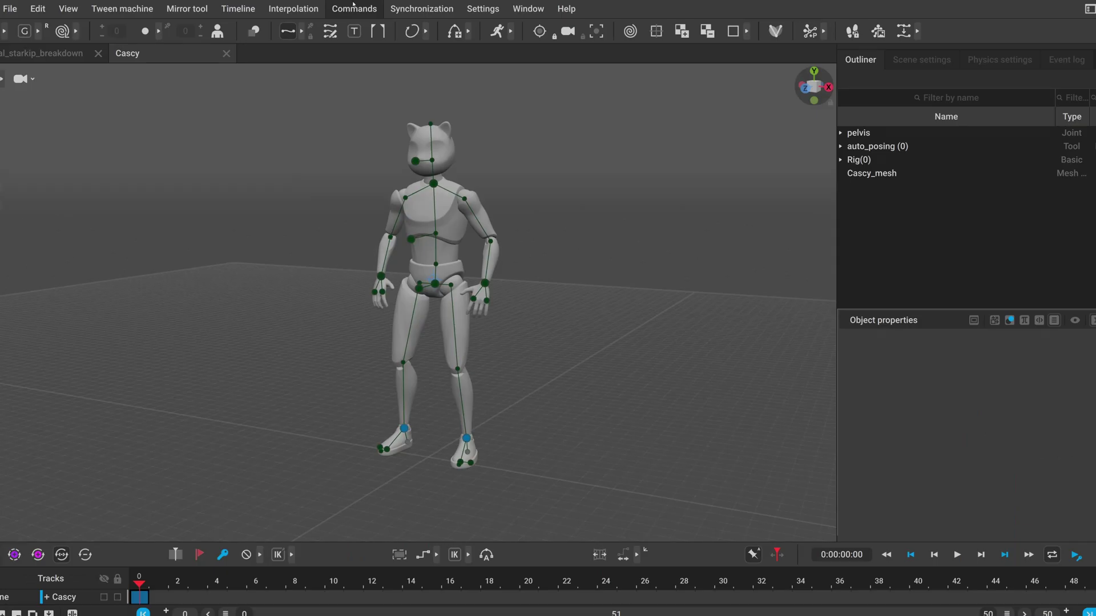
Add a cube (MeshObject(0)) beneath the Cascy character and make the timeline area taller
click(353, 7)
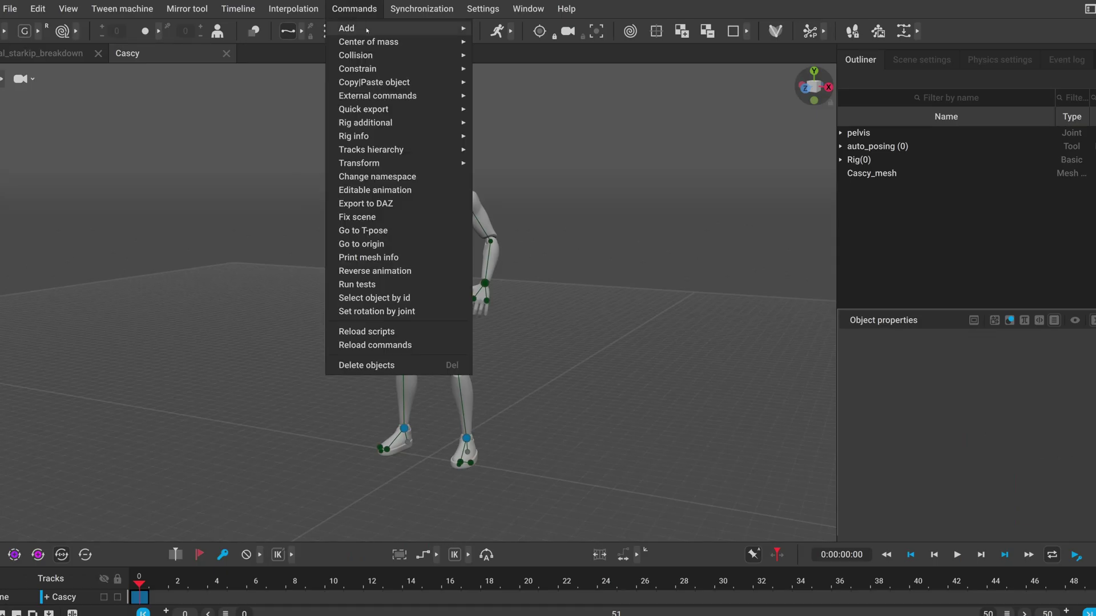
mouse_move(451, 28)
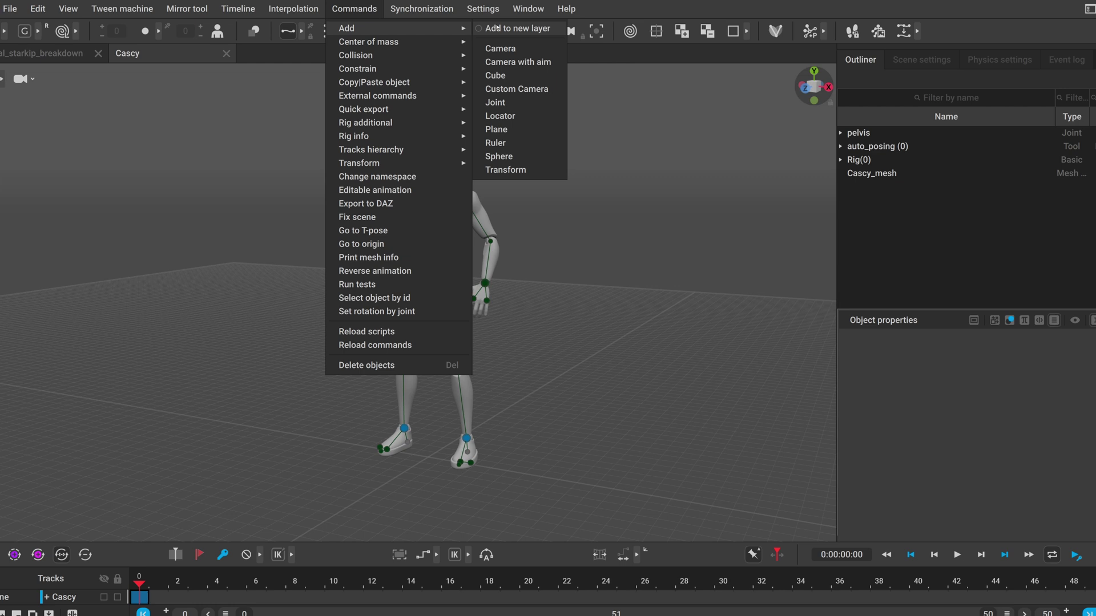
click(501, 76)
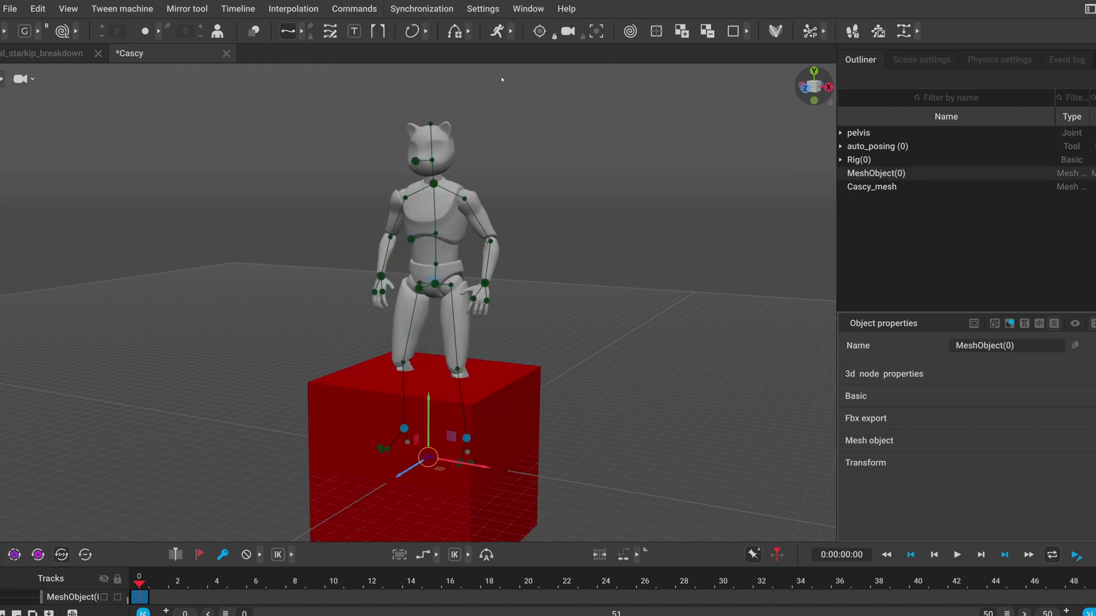
drag(126, 543, 94, 435)
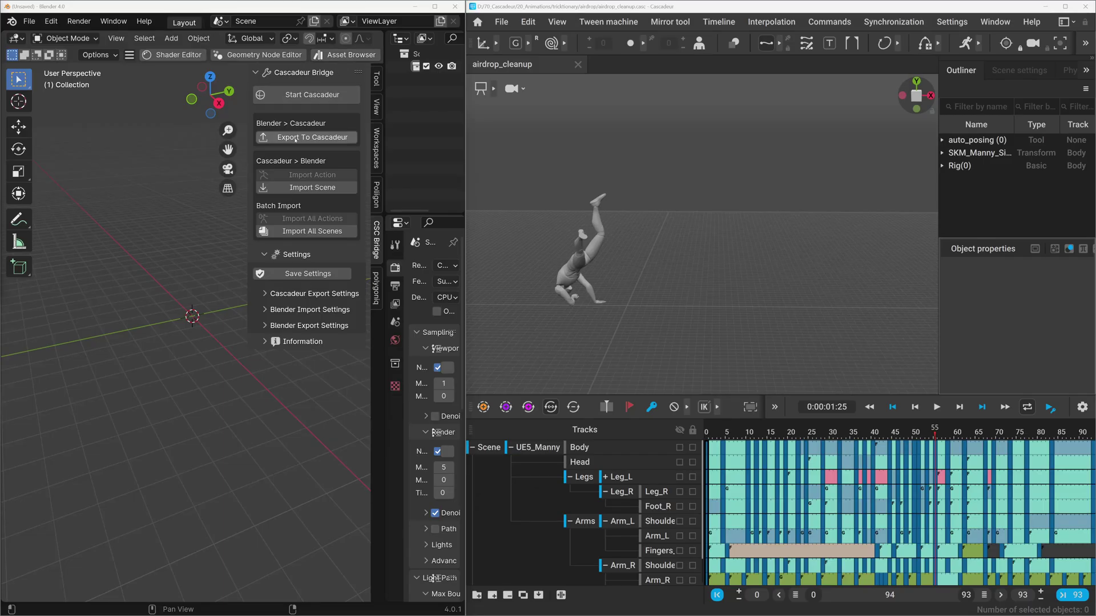
After a failed scene import, check the event log and remove the old Cascadeur Bridge add-on
click(290, 188)
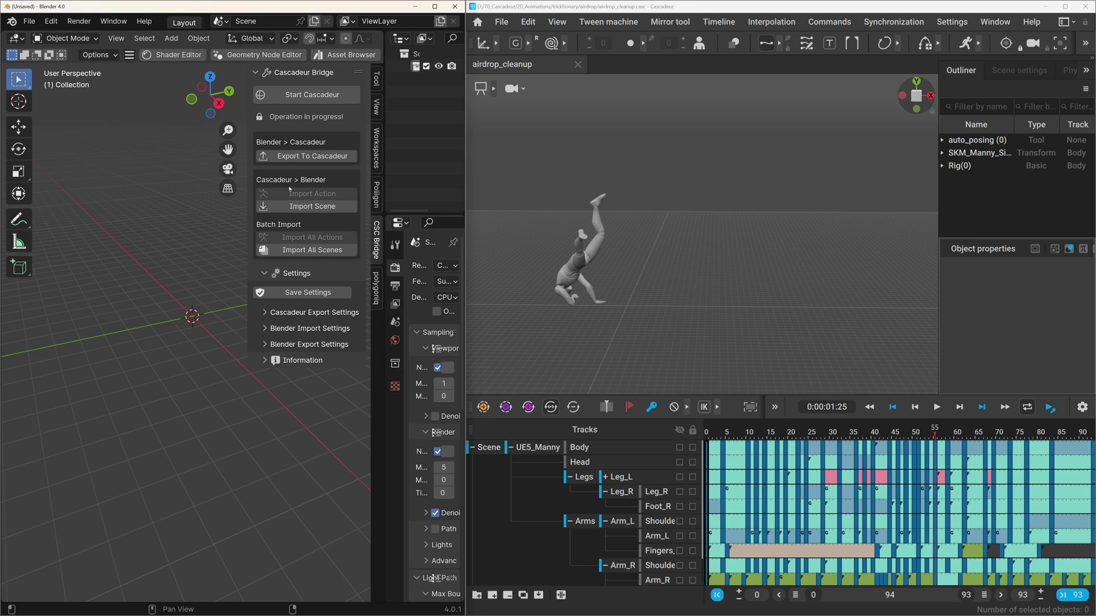
click(1085, 71)
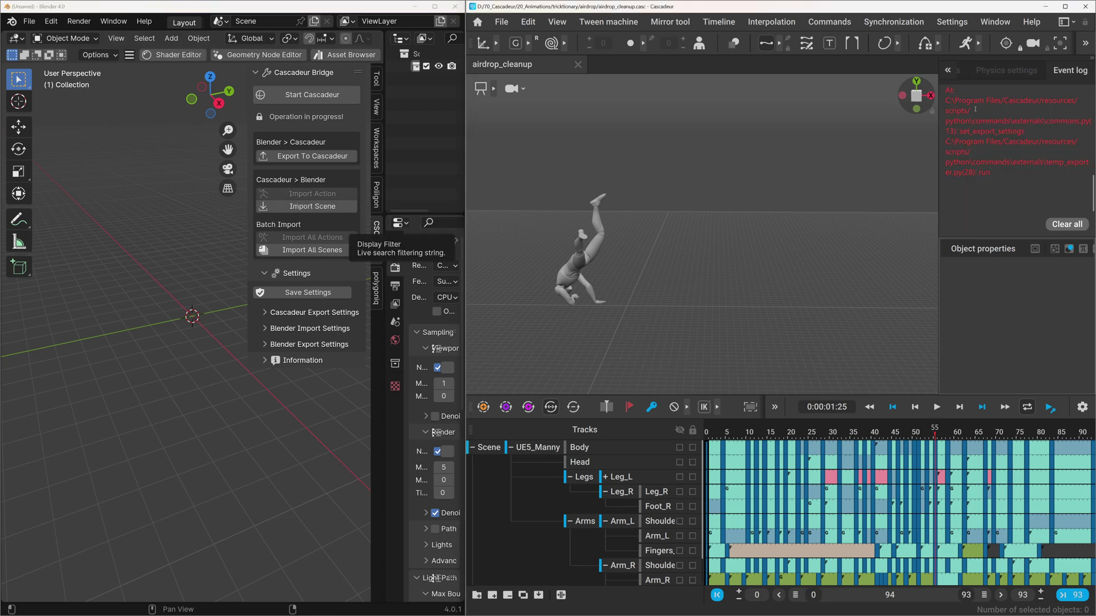
click(51, 22)
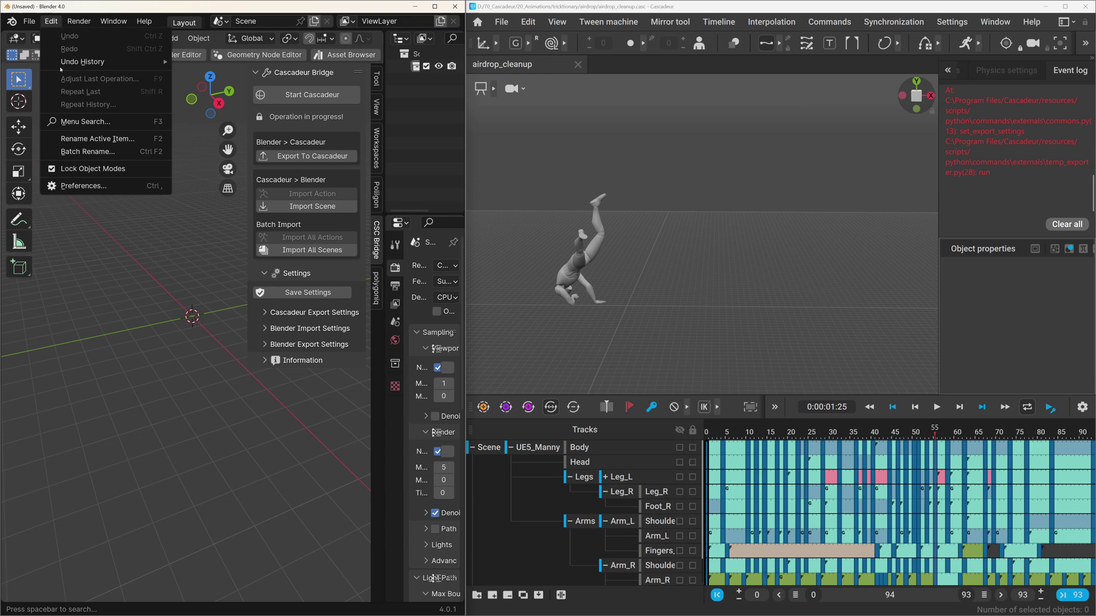
click(87, 186)
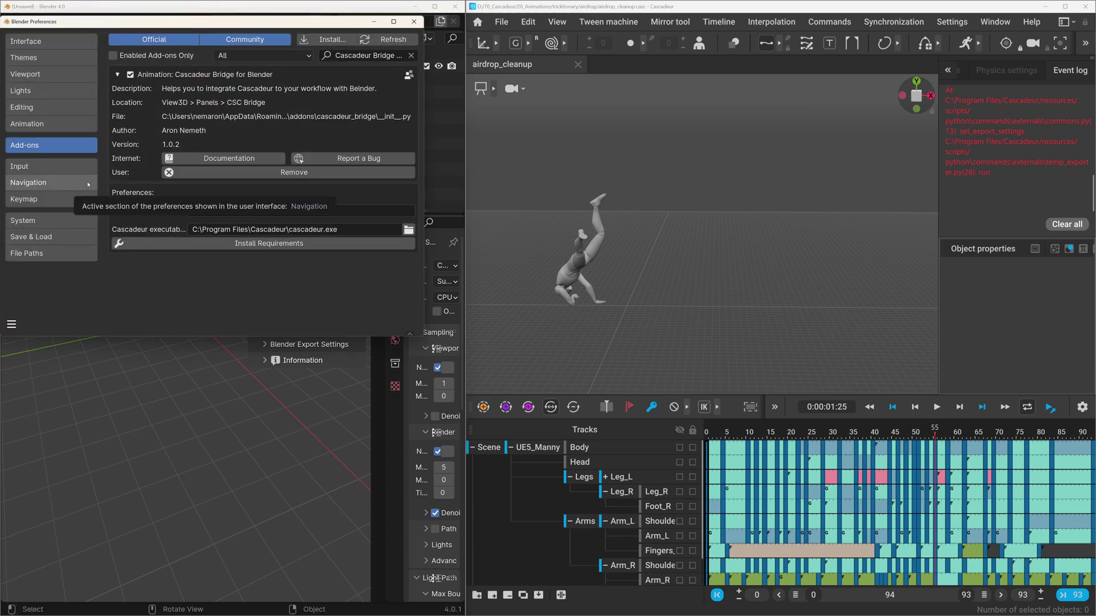
click(267, 173)
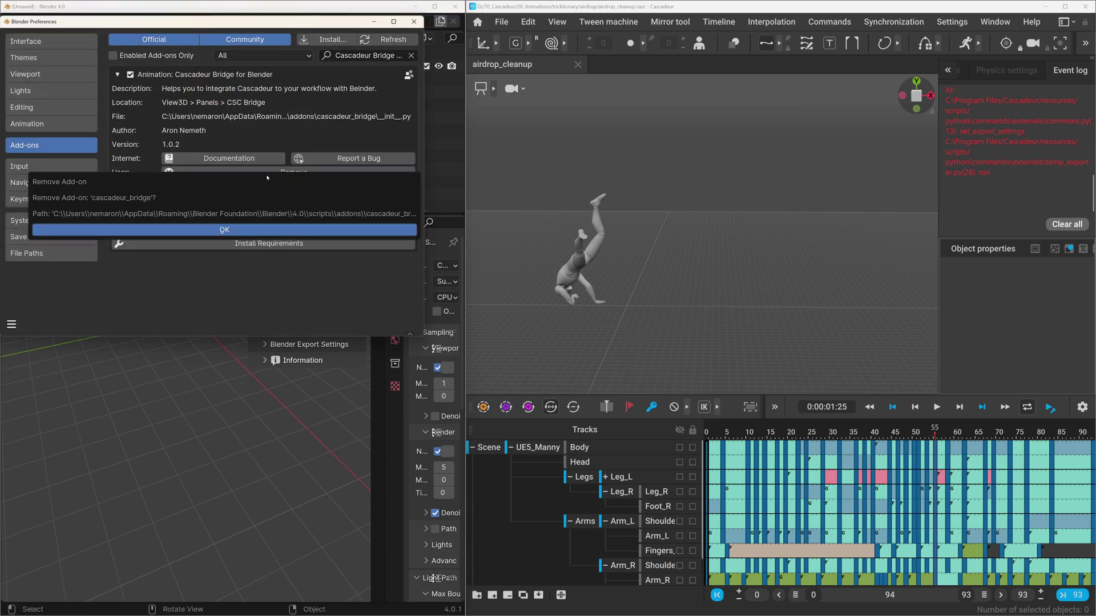
click(243, 230)
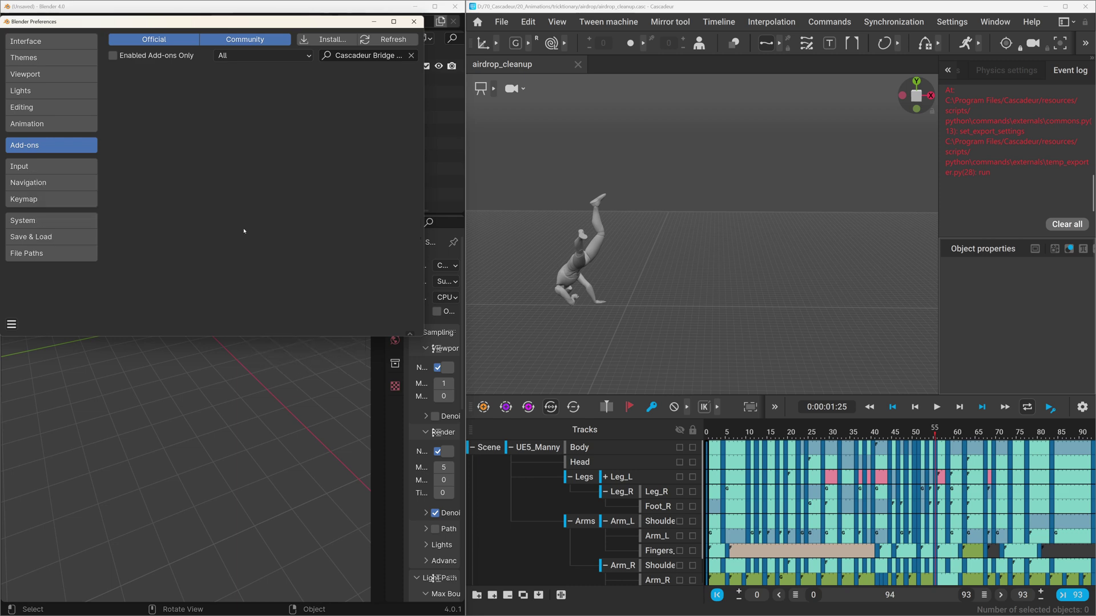
Install Cascadeur Bridge from cascadeur_bridge.zip, enable it, and close Preferences
click(319, 39)
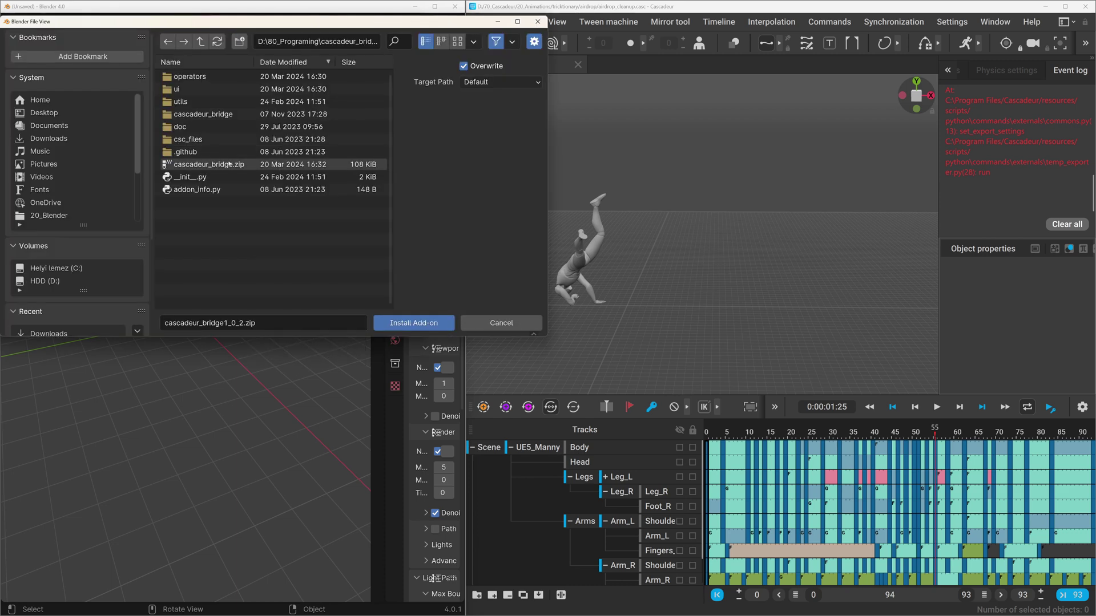
click(405, 323)
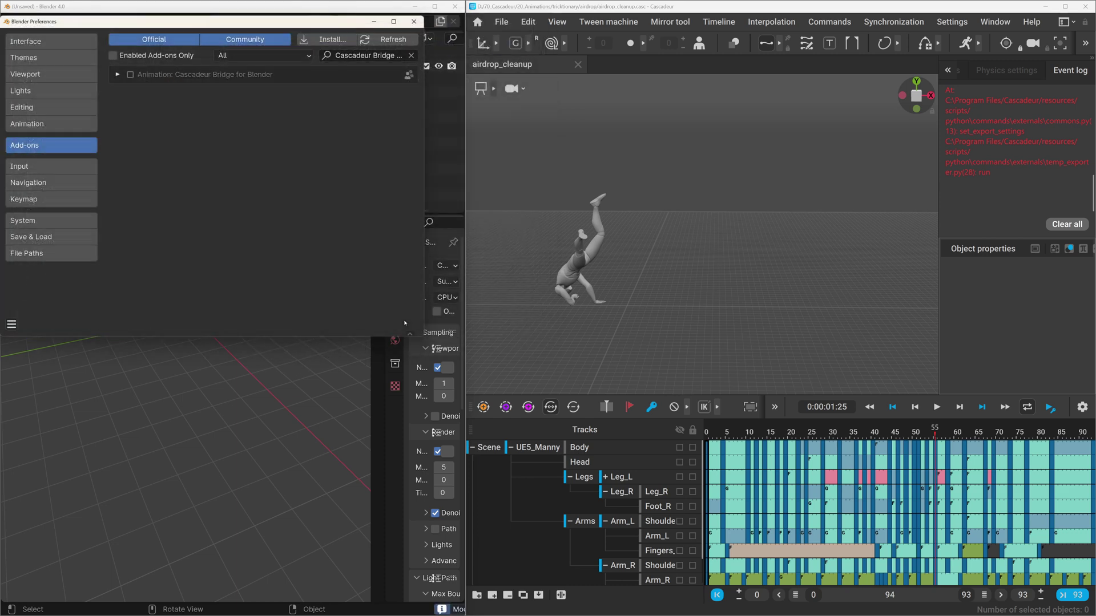
click(118, 74)
click(130, 74)
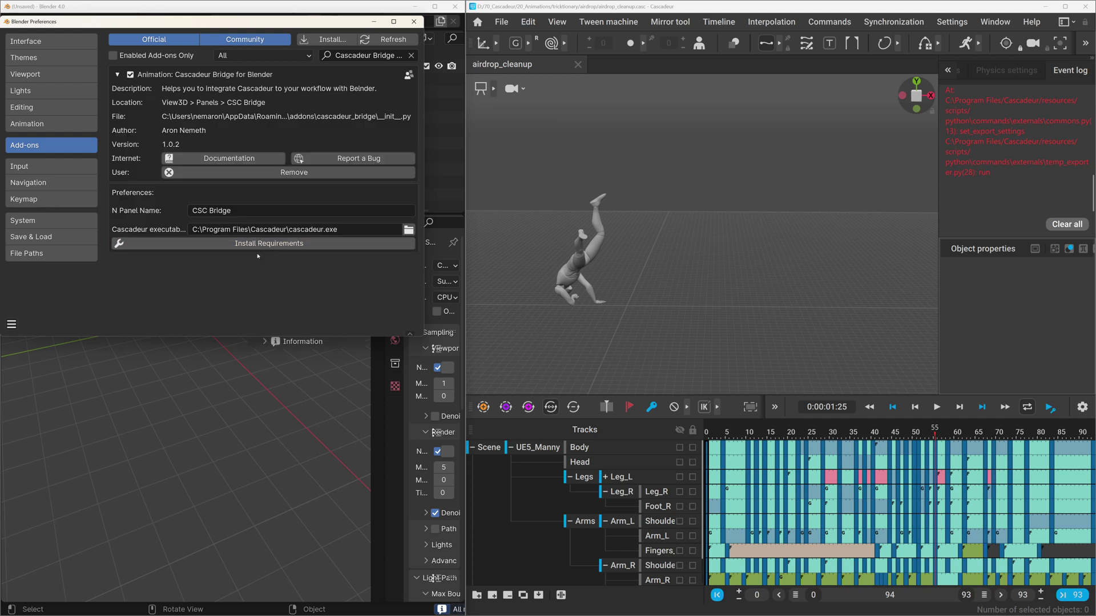
click(414, 21)
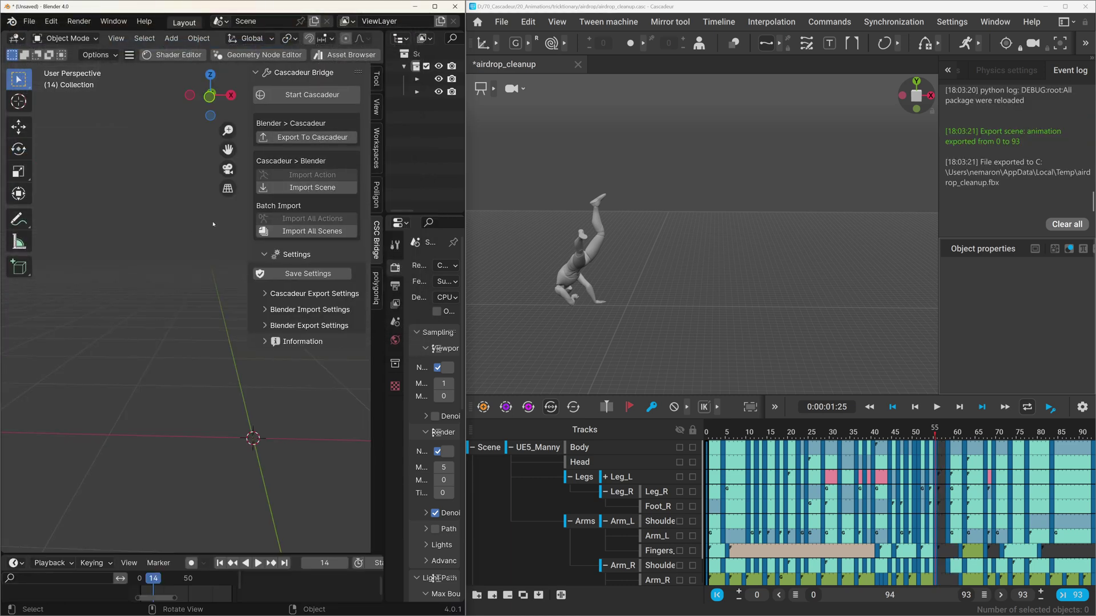
Import the airdrop_cleanup scene through the CSC Bridge panel, hide the sidebar, and play the animation
click(290, 189)
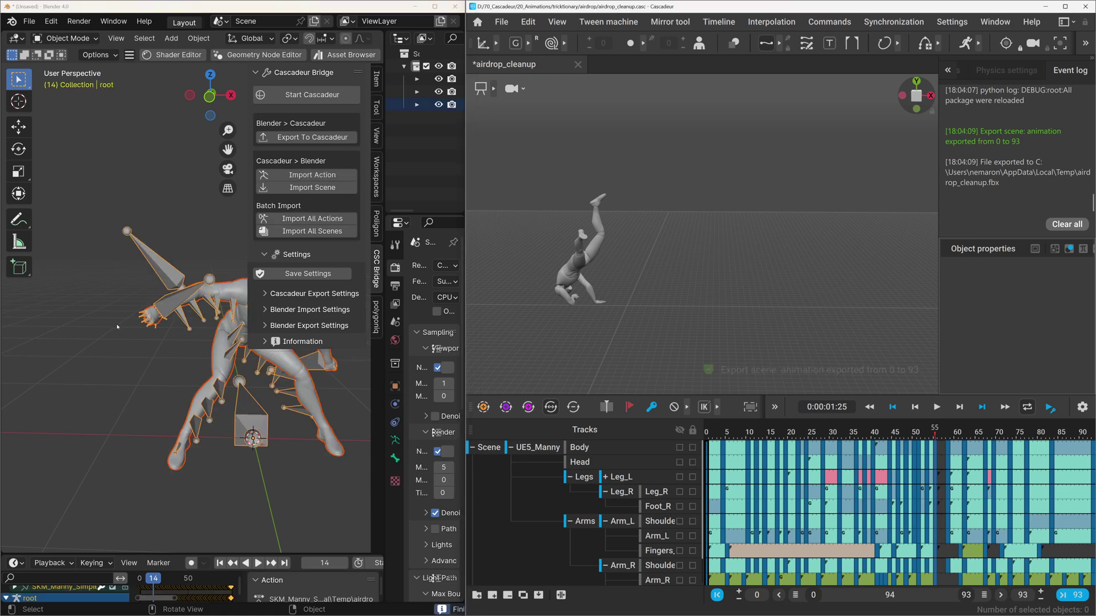
click(170, 214)
key(n)
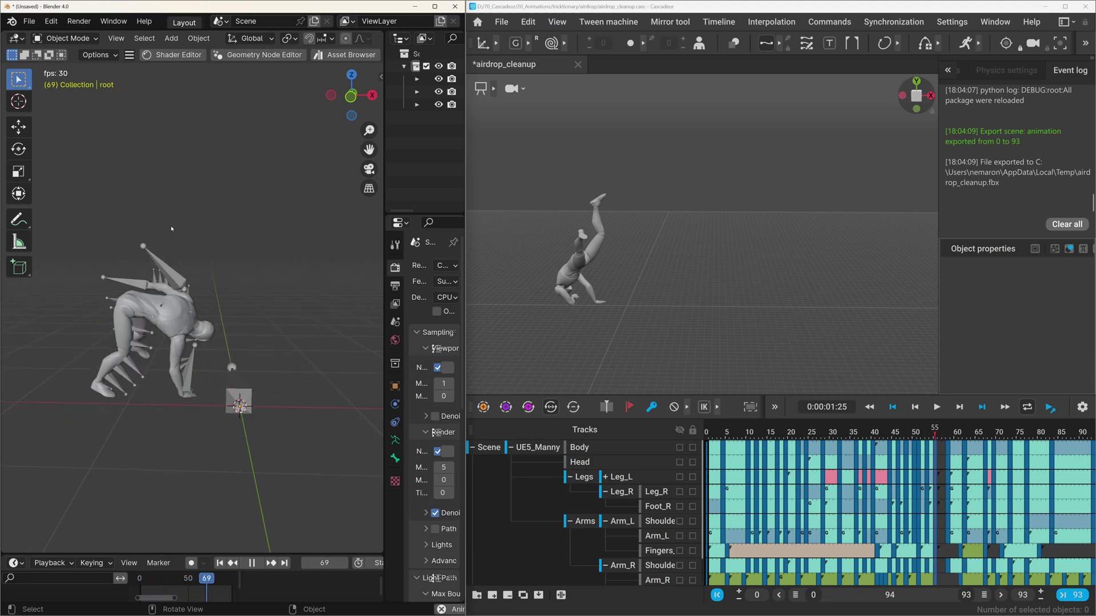
key(space)
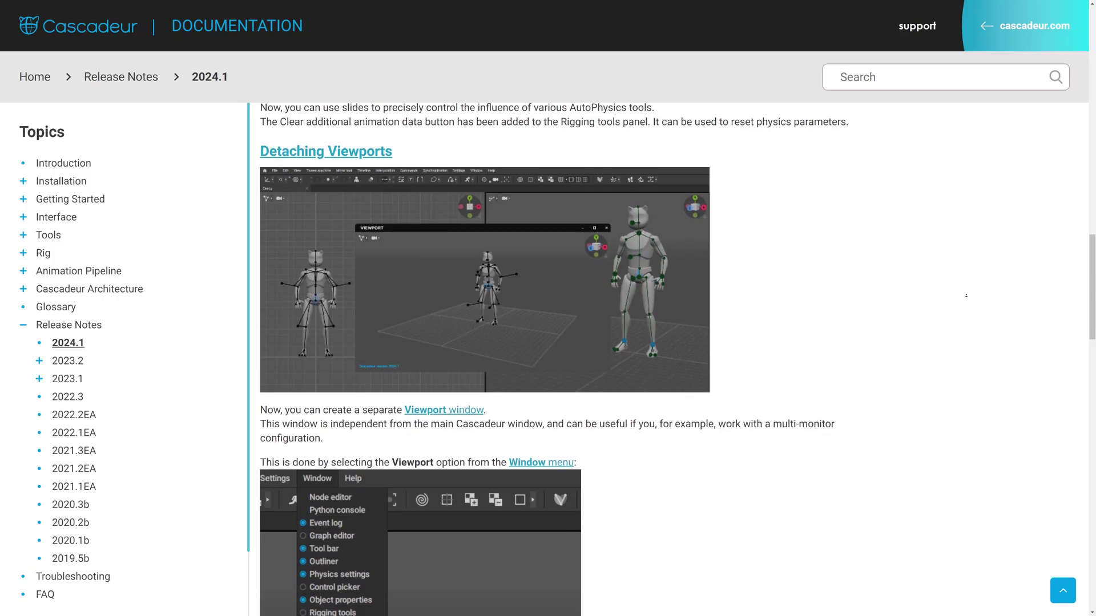
Read the 2024.1 release notes from Detaching Viewports through Other Updates to the Fixes list
scroll(969, 306, down, 2)
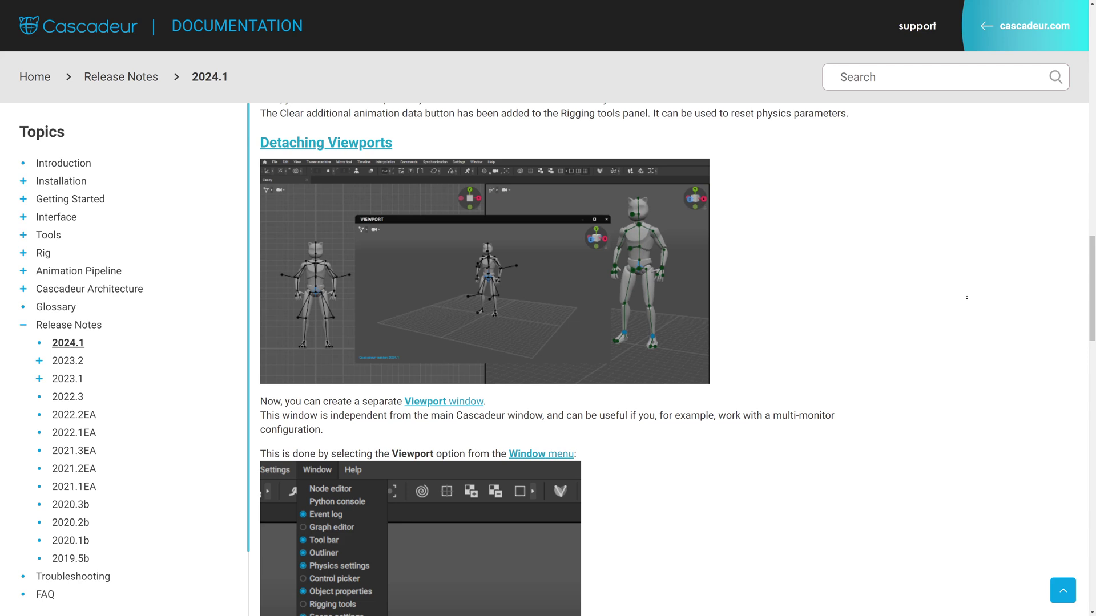
scroll(969, 306, down, 2)
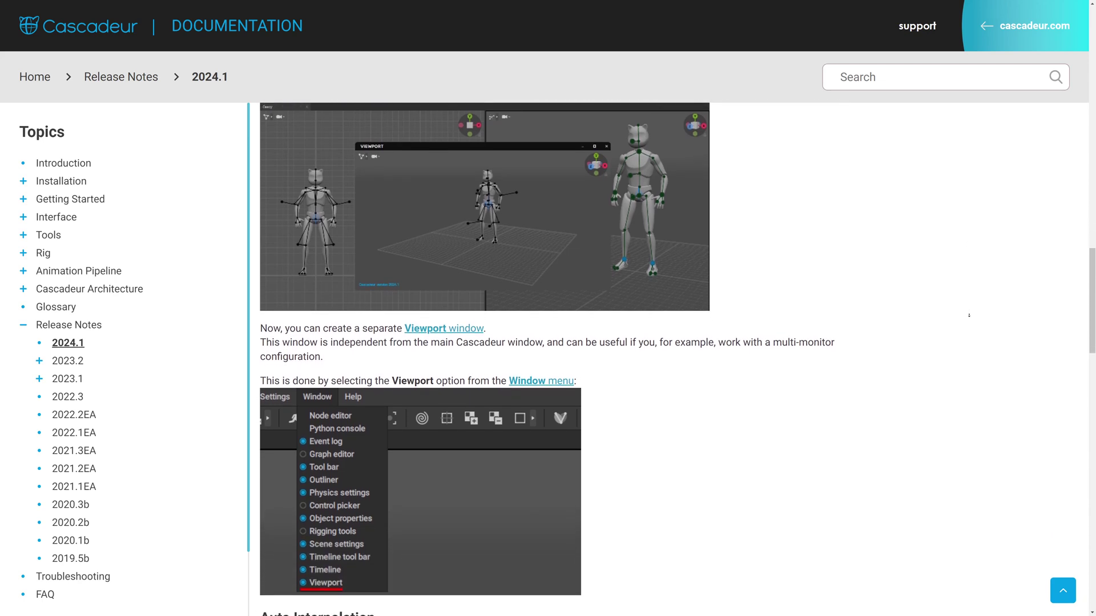
scroll(968, 322, down, 4)
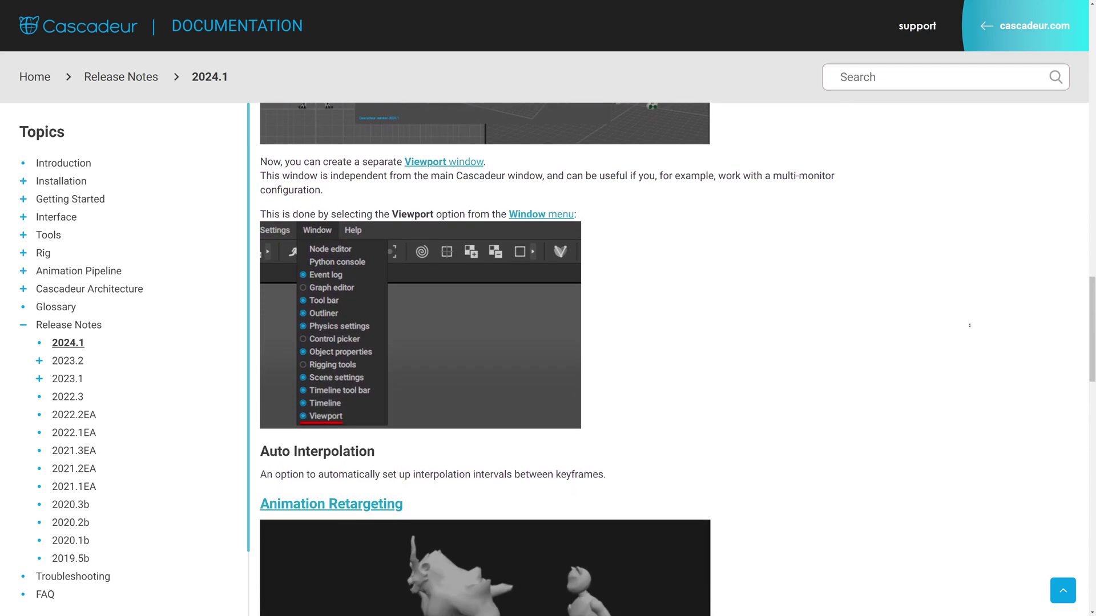
scroll(968, 344, down, 7)
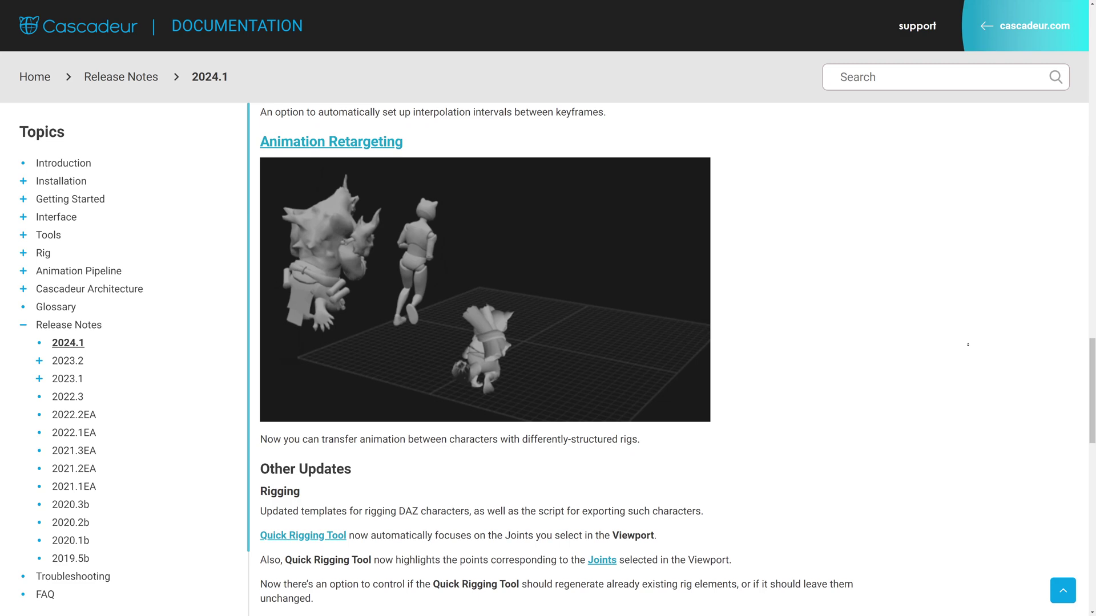
scroll(967, 329, down, 3)
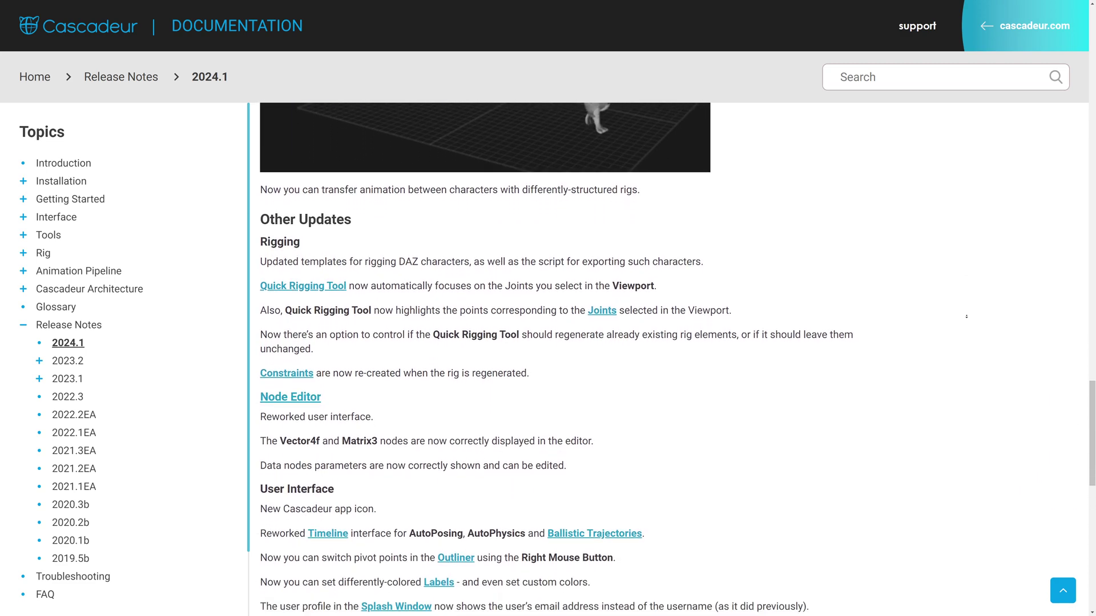
scroll(967, 313, down, 2)
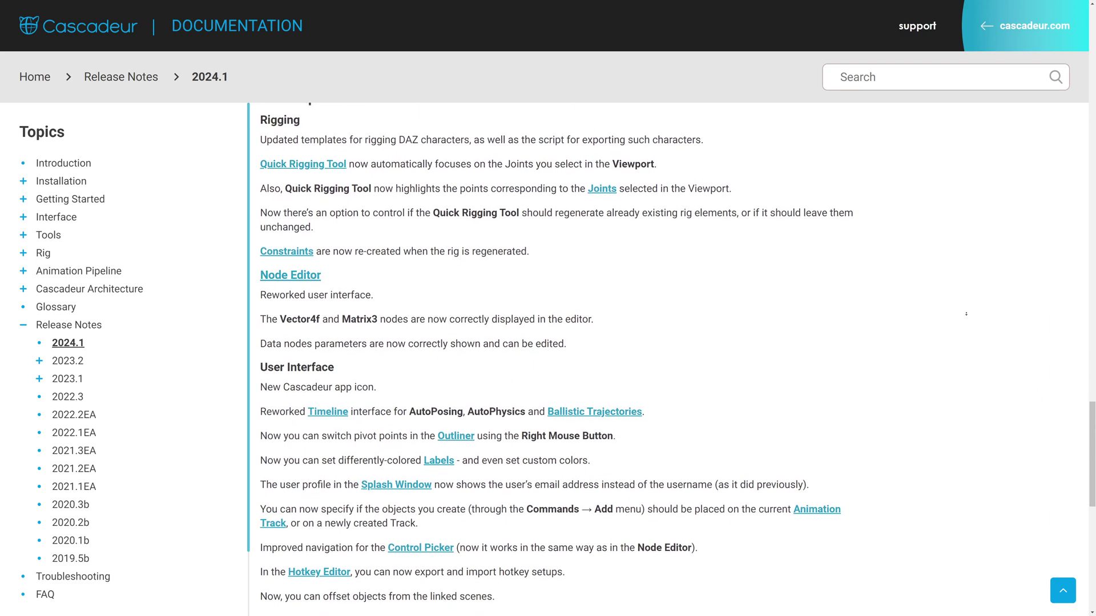
scroll(966, 314, down, 2)
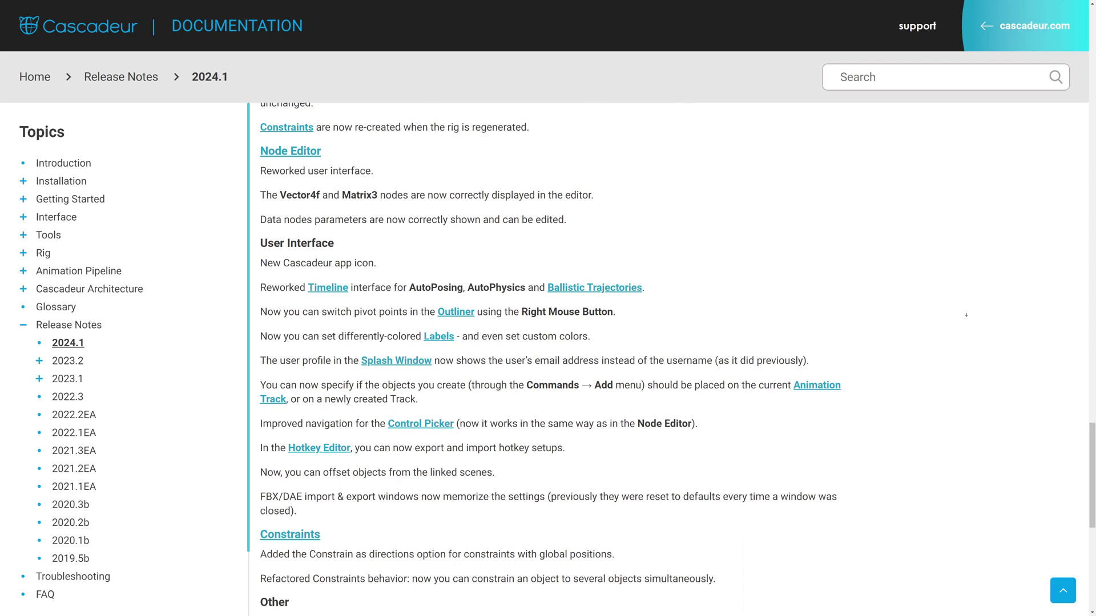
scroll(966, 314, down, 2)
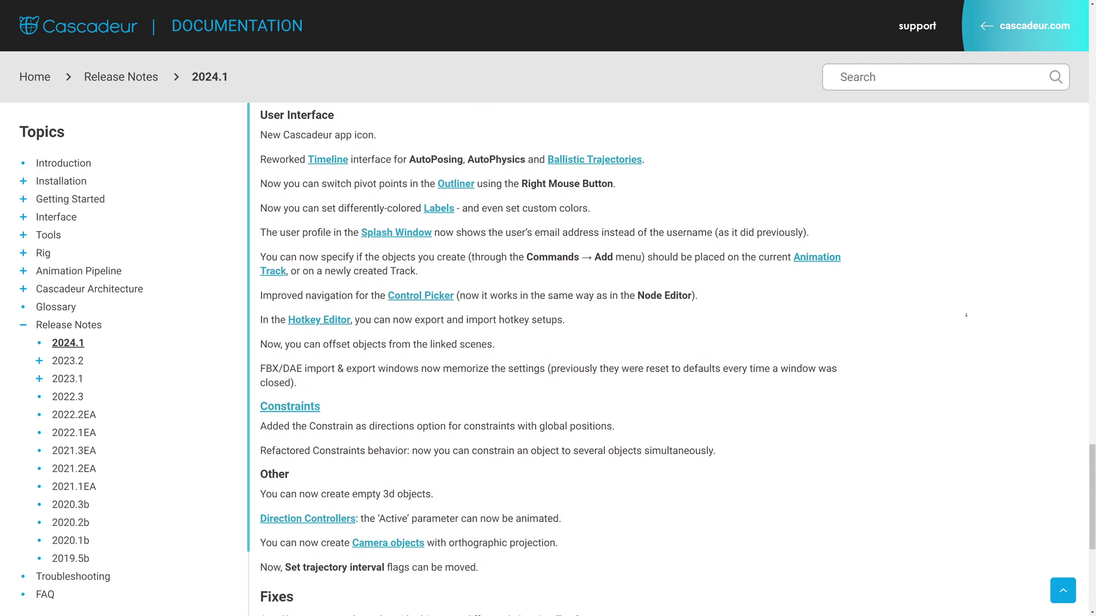
scroll(966, 314, down, 2)
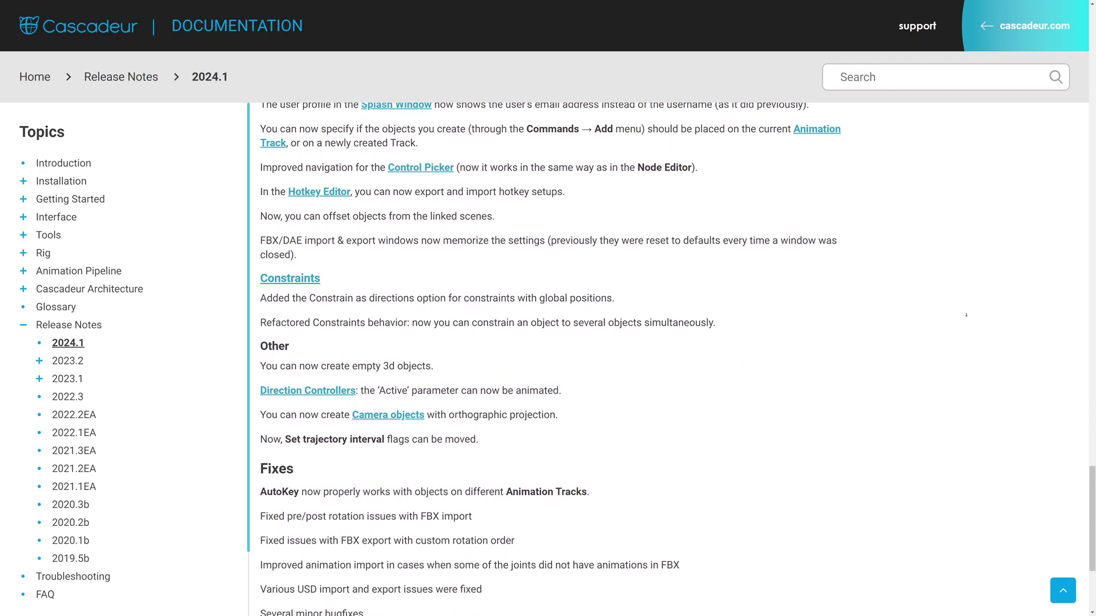